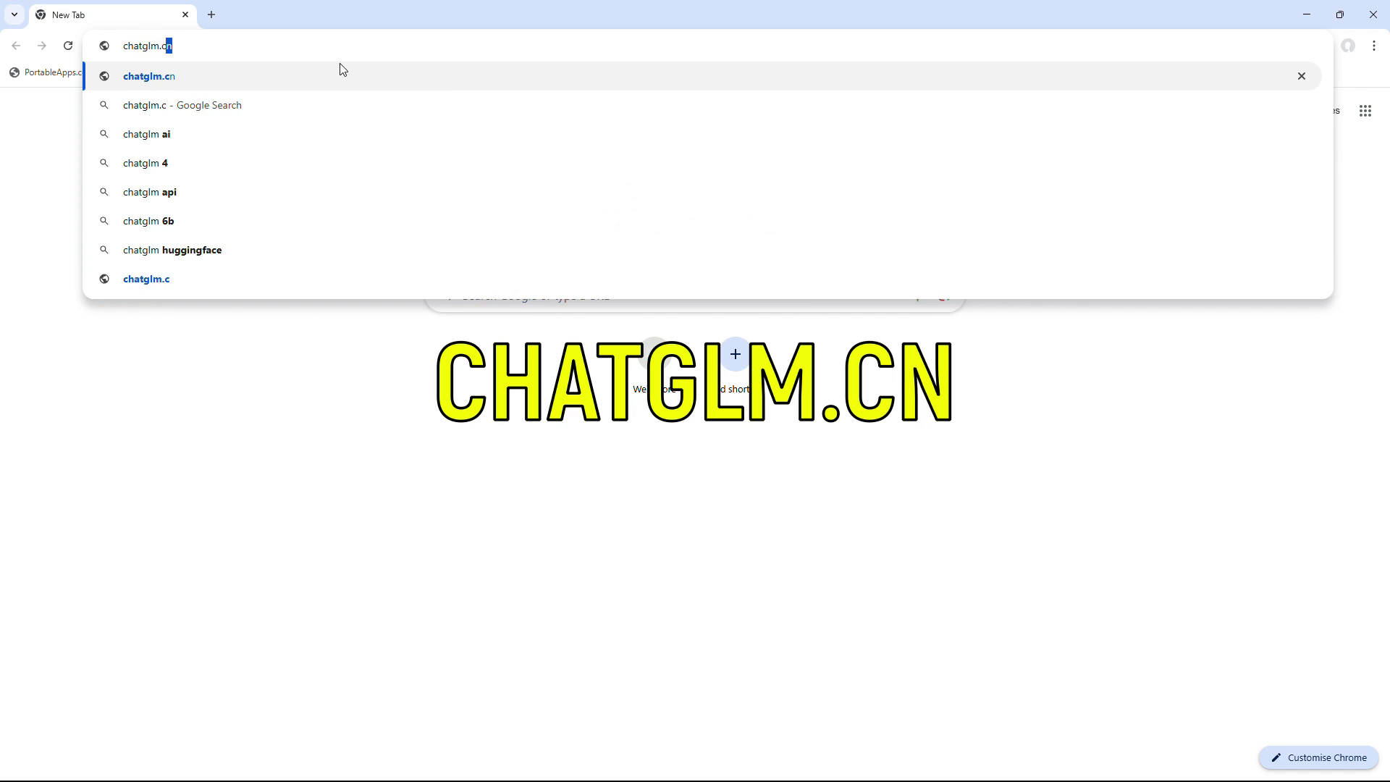
# - Open the chatglm.cn site in Chrome
pyautogui.press('Return')
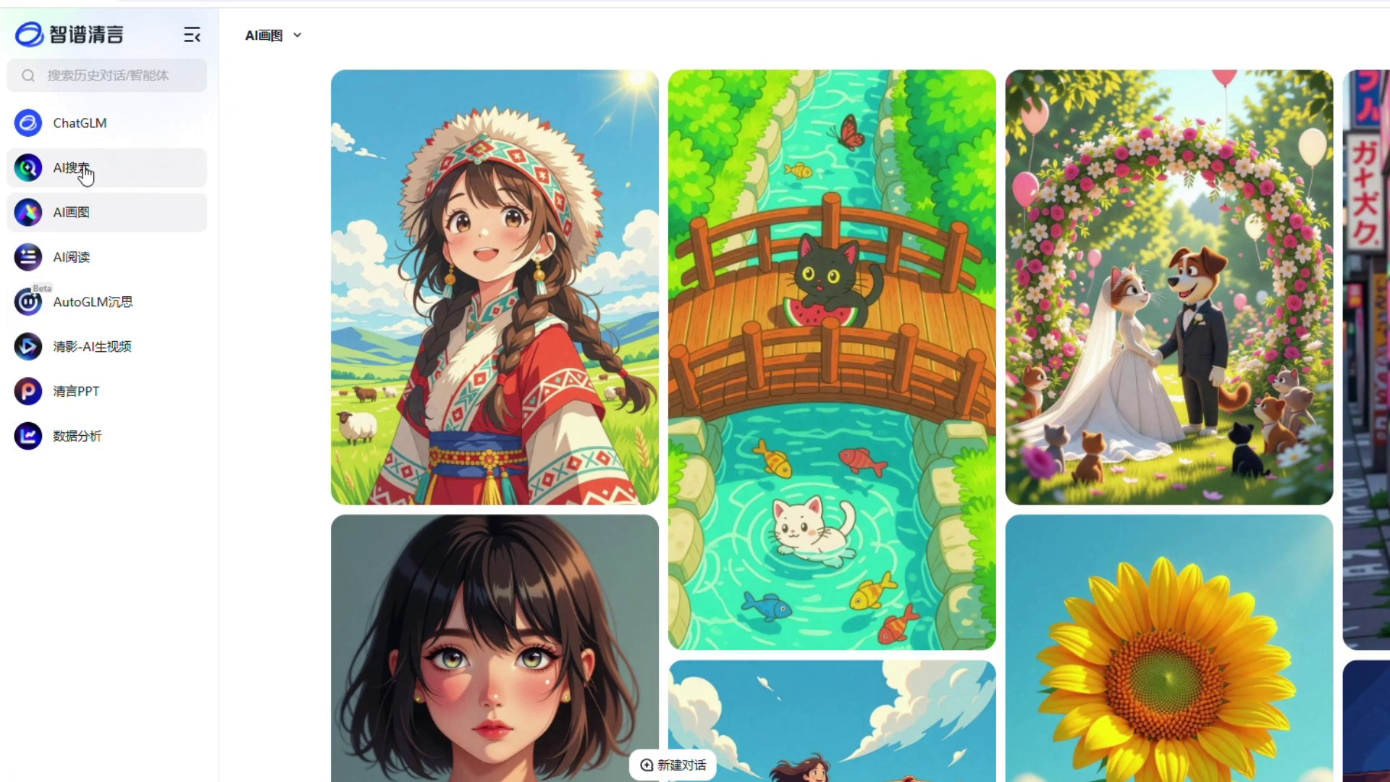
# - Translate the AI drawing page into English and open the phone-number login dialog
pyautogui.rightClick(272, 286)
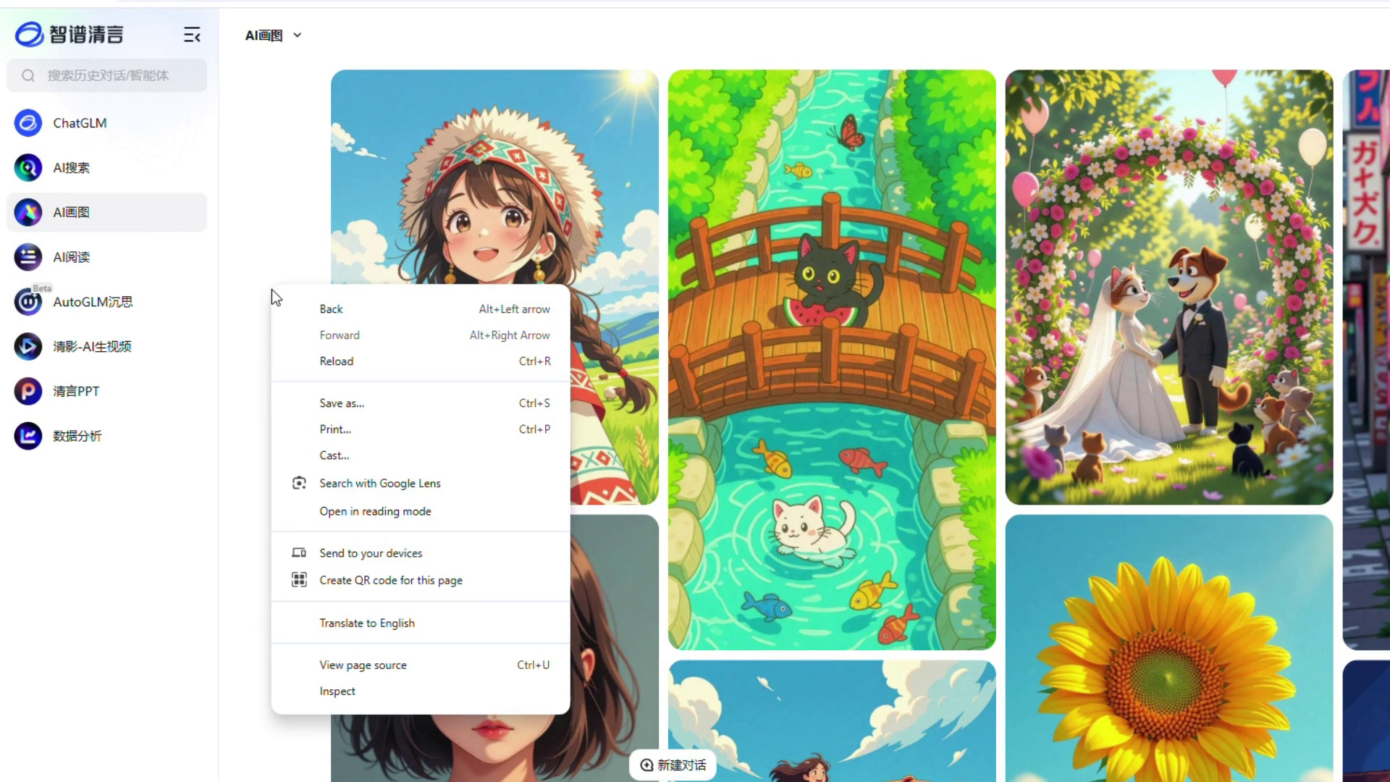
pyautogui.click(372, 626)
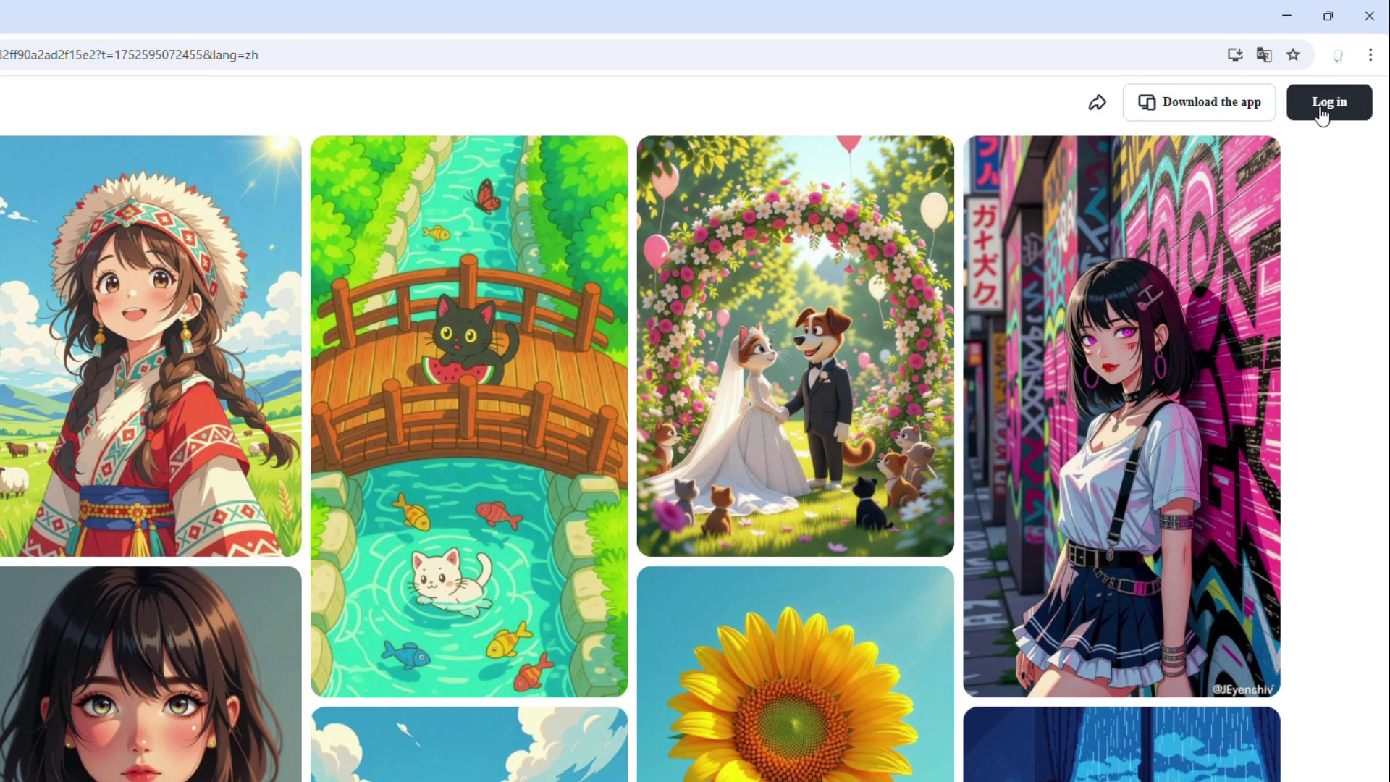
pyautogui.click(1323, 112)
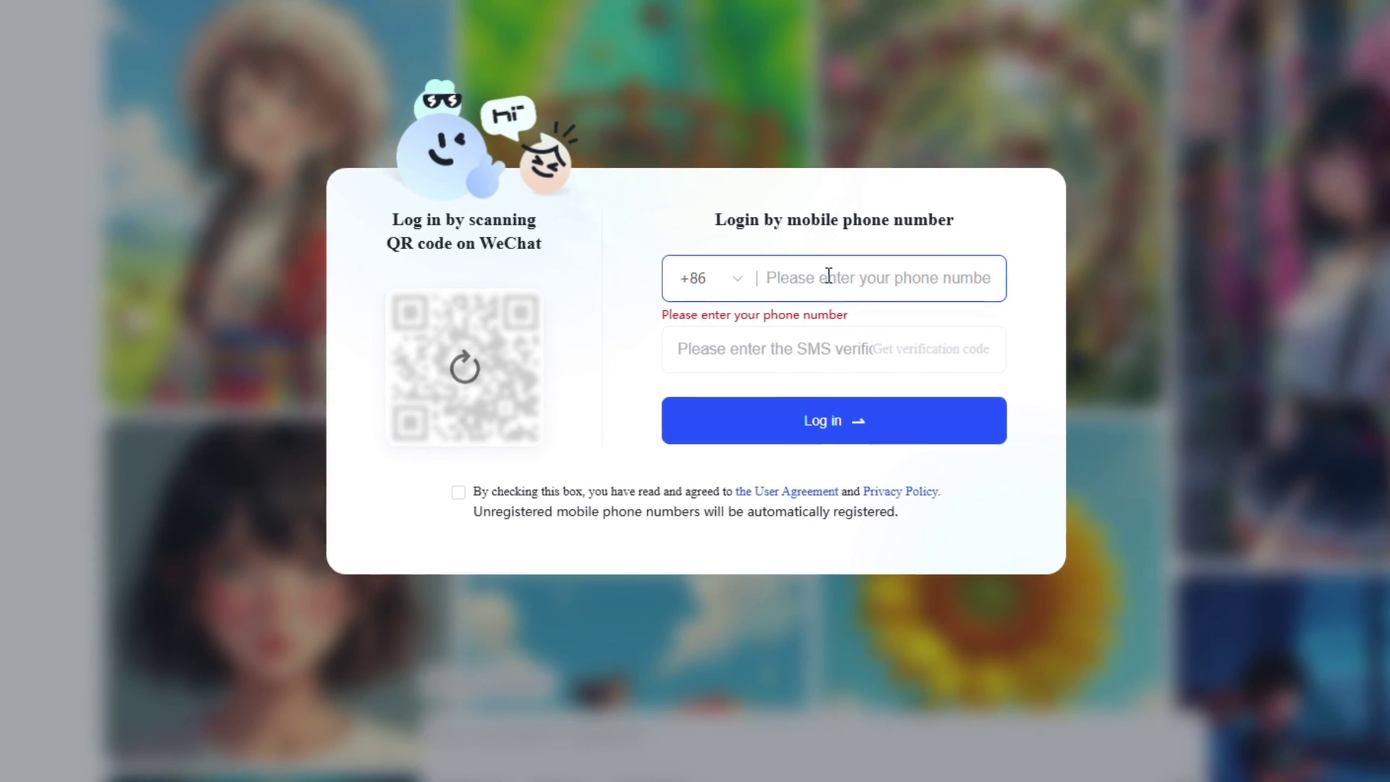
pyautogui.click(818, 340)
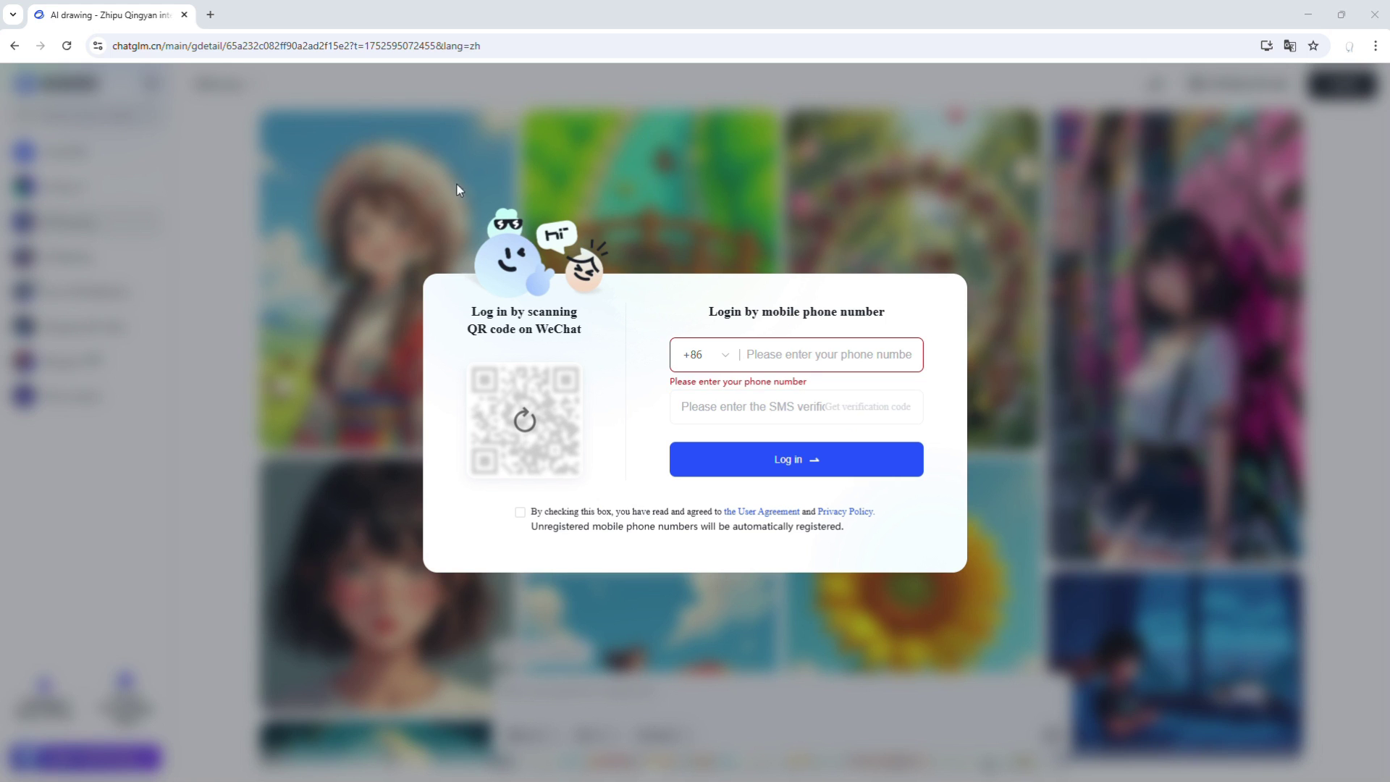
pyautogui.click(221, 16)
# - Copy a free United States temporary number from temp-number.com, then return to the ChatGLM phone field
pyautogui.write('temp-number.com')
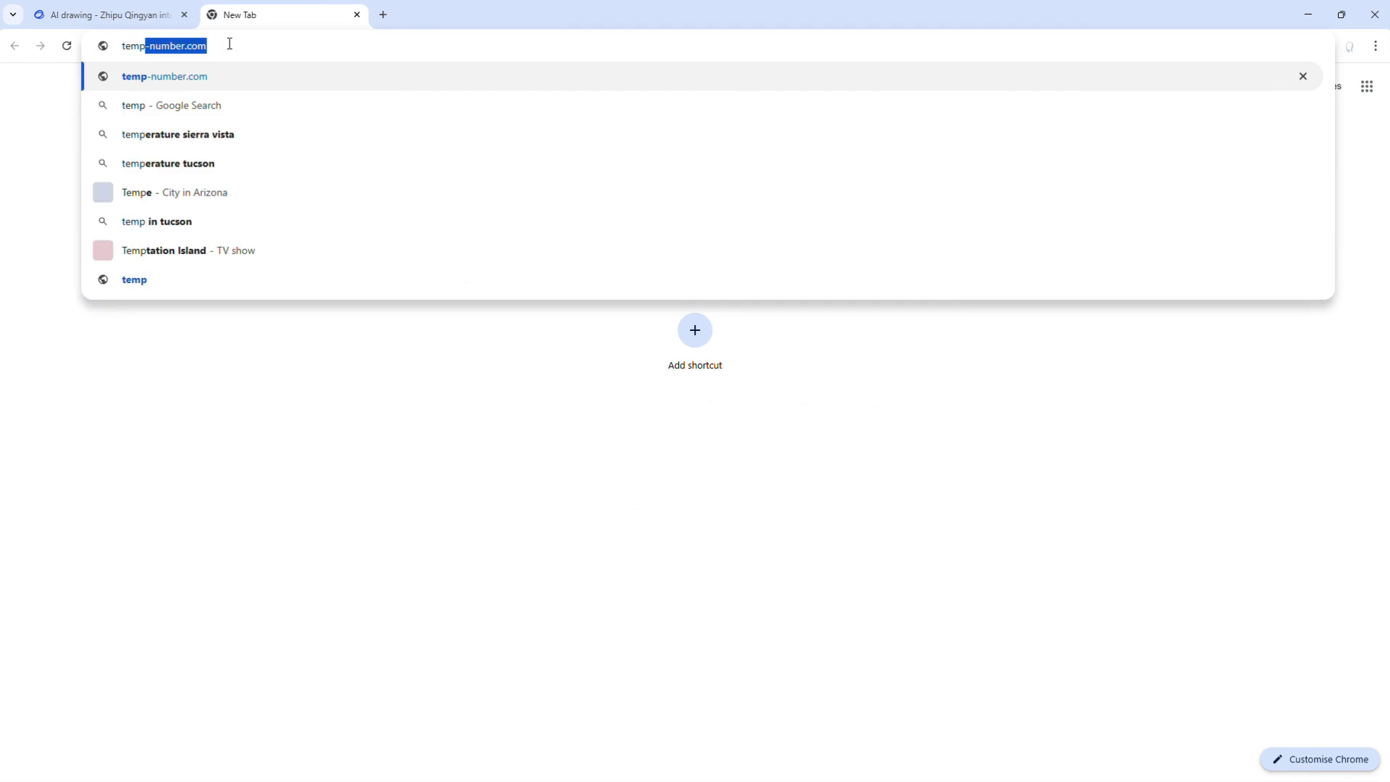
pyautogui.press('Return')
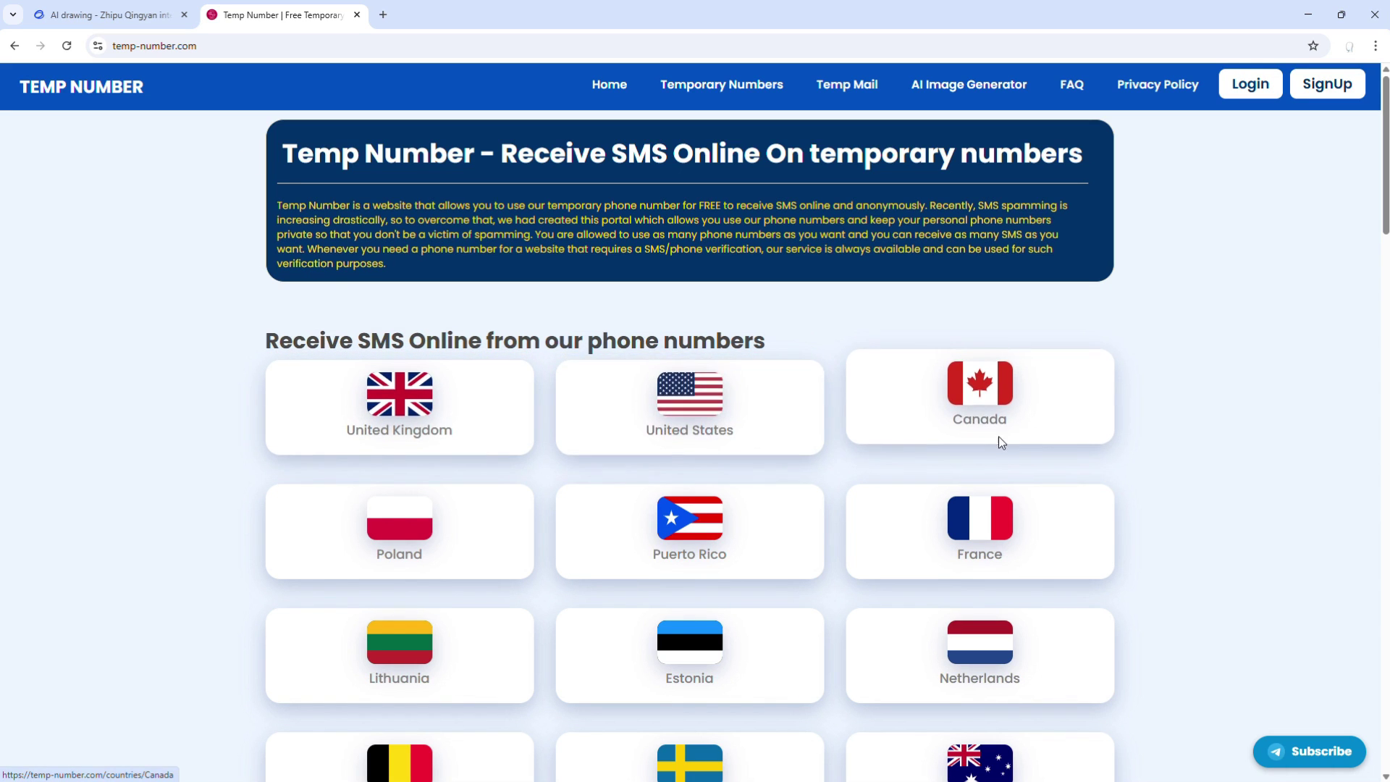
pyautogui.click(687, 432)
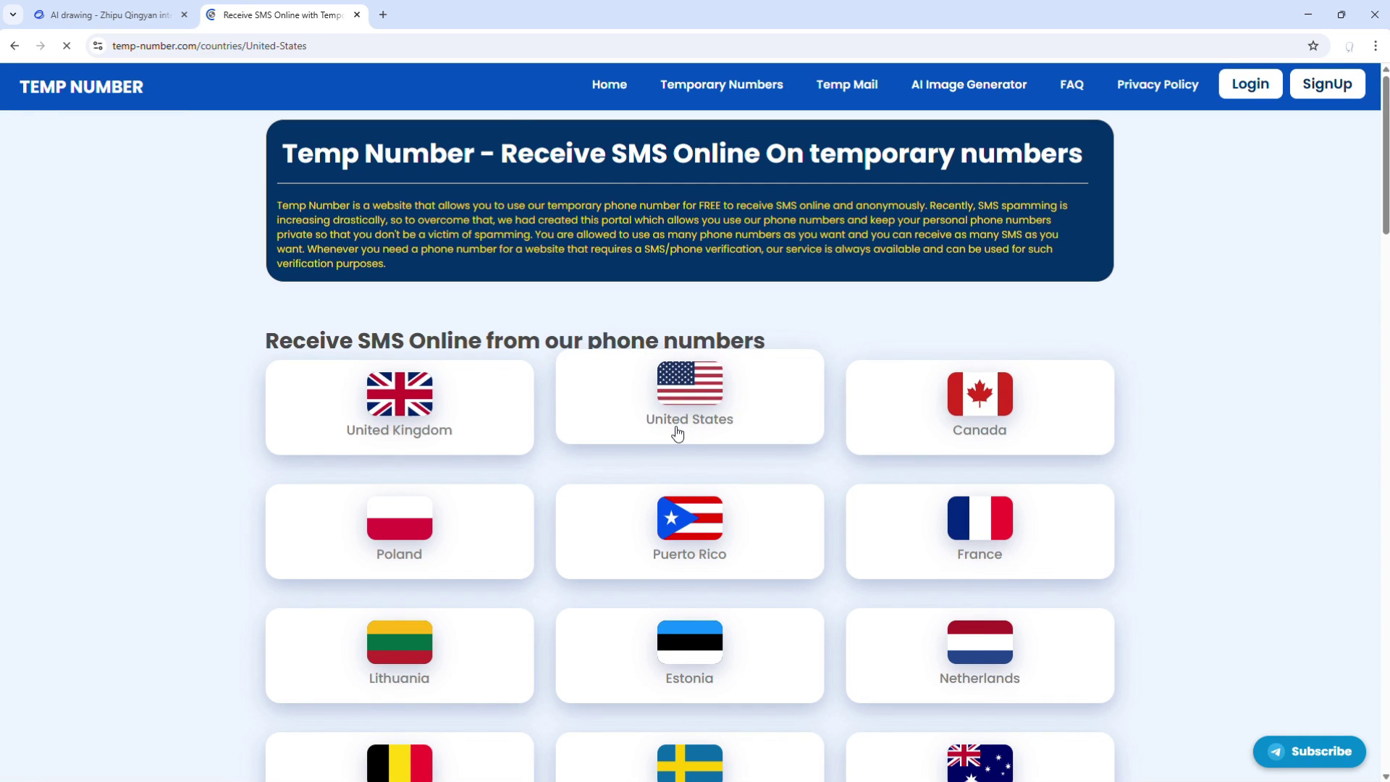
pyautogui.scroll(-9, 699, 419)
pyautogui.scroll(8, 698, 419)
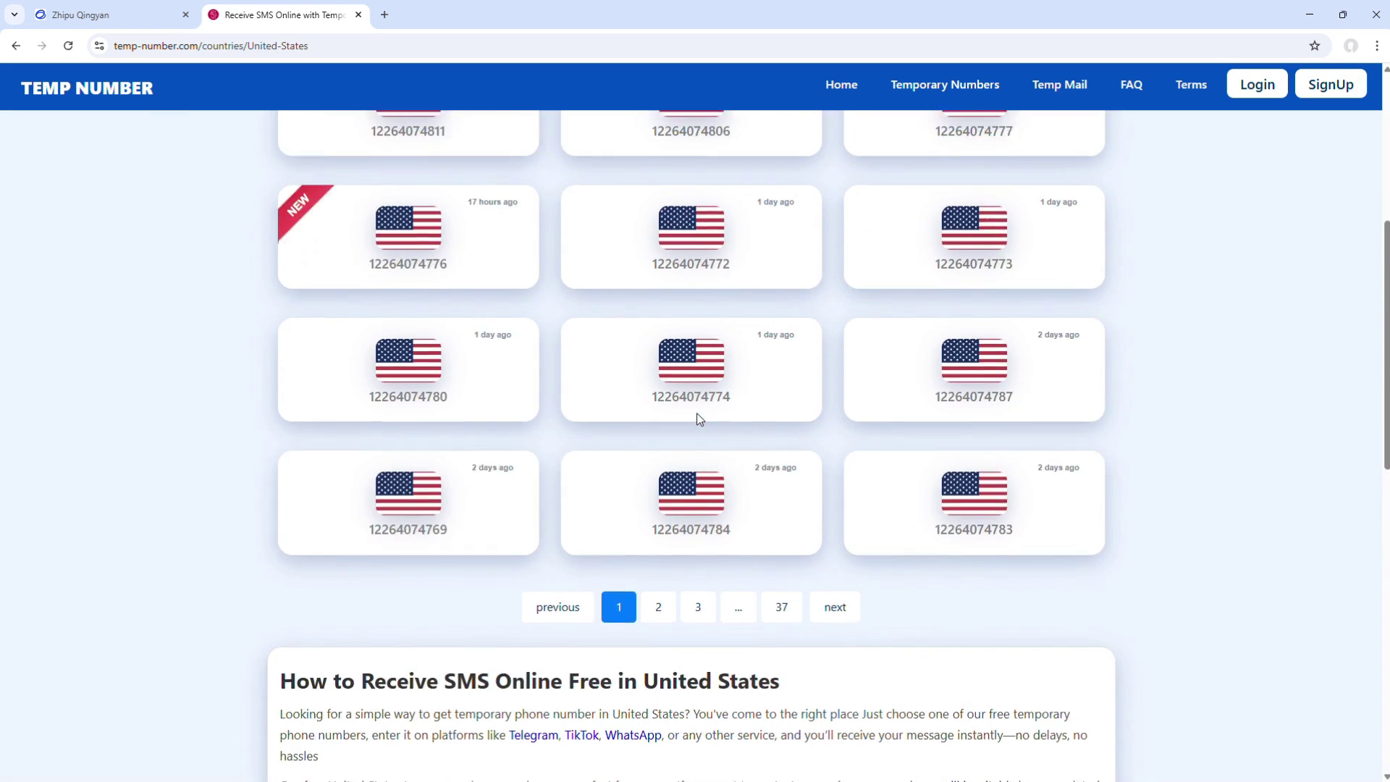
pyautogui.click(697, 420)
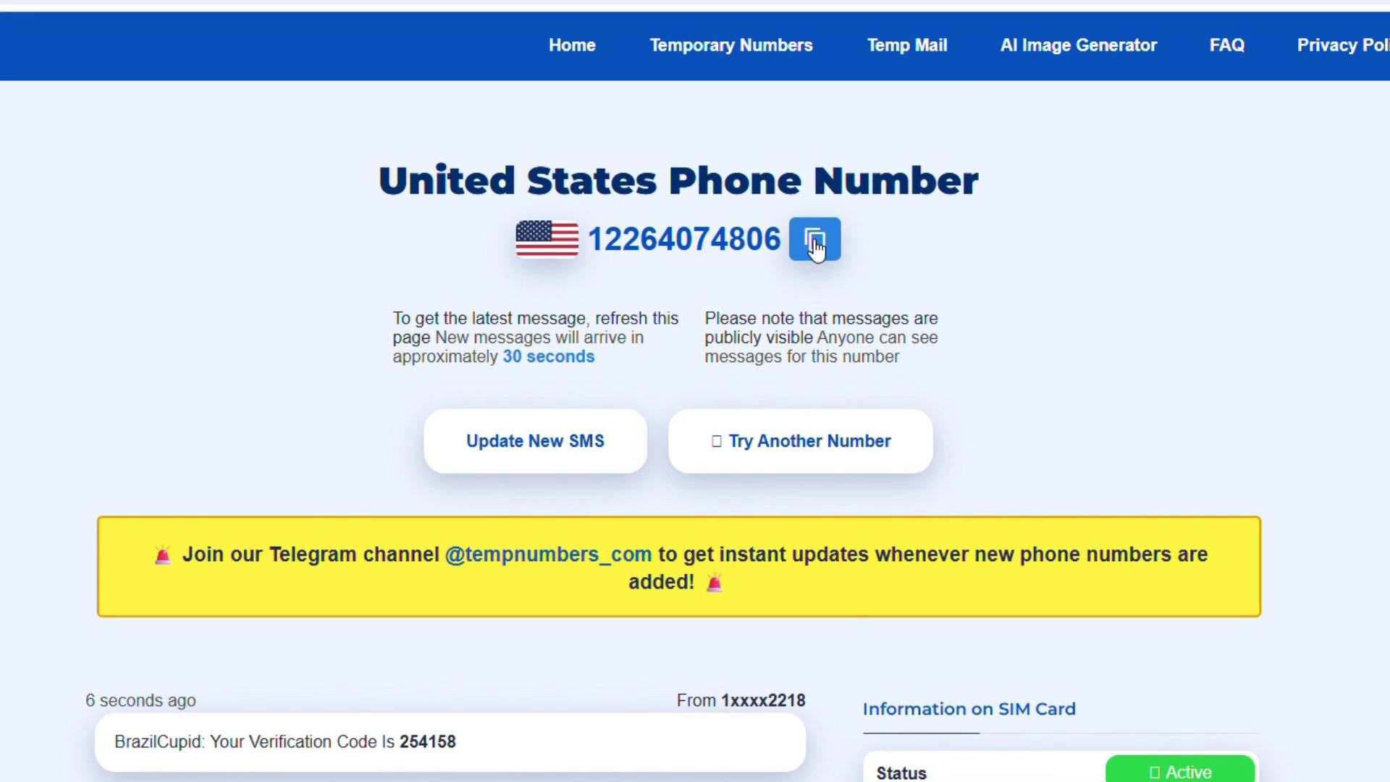
pyautogui.click(811, 243)
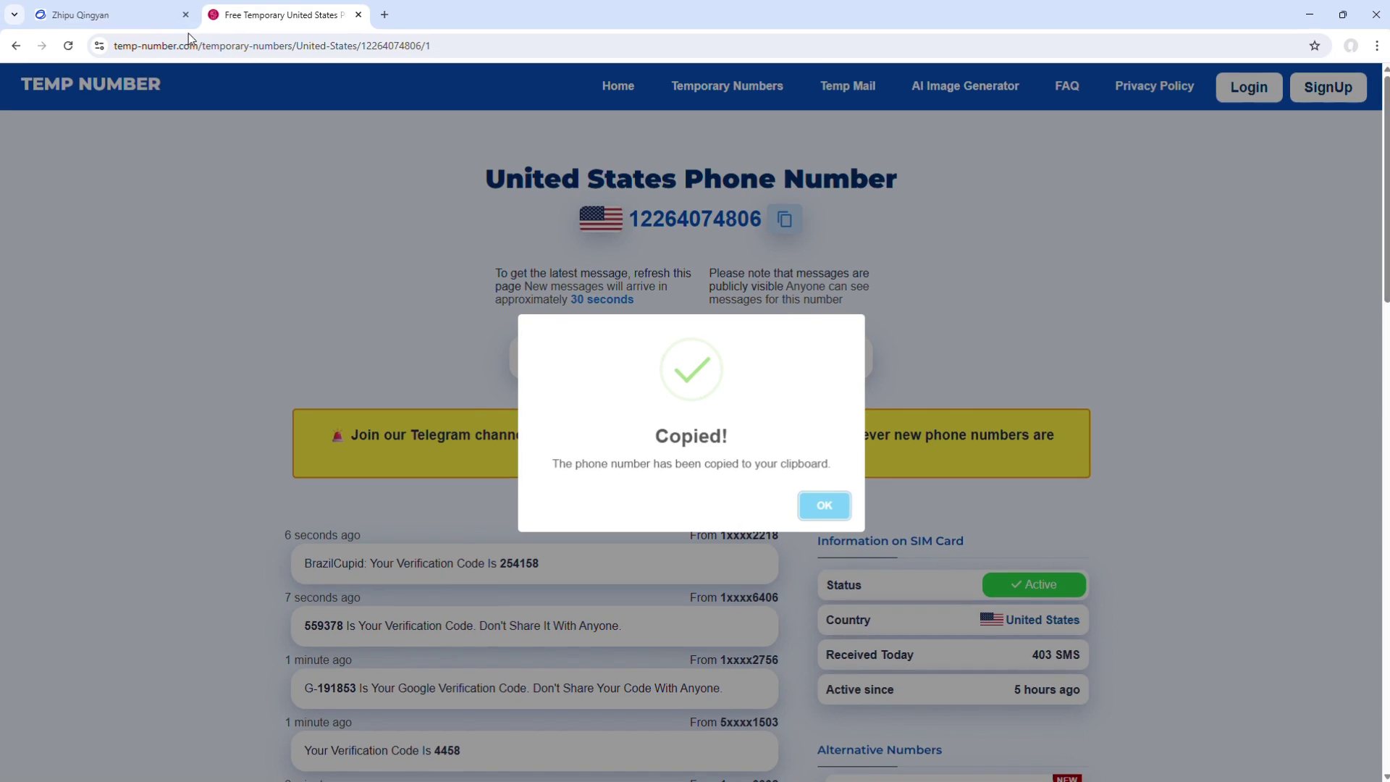
pyautogui.click(109, 14)
pyautogui.click(797, 351)
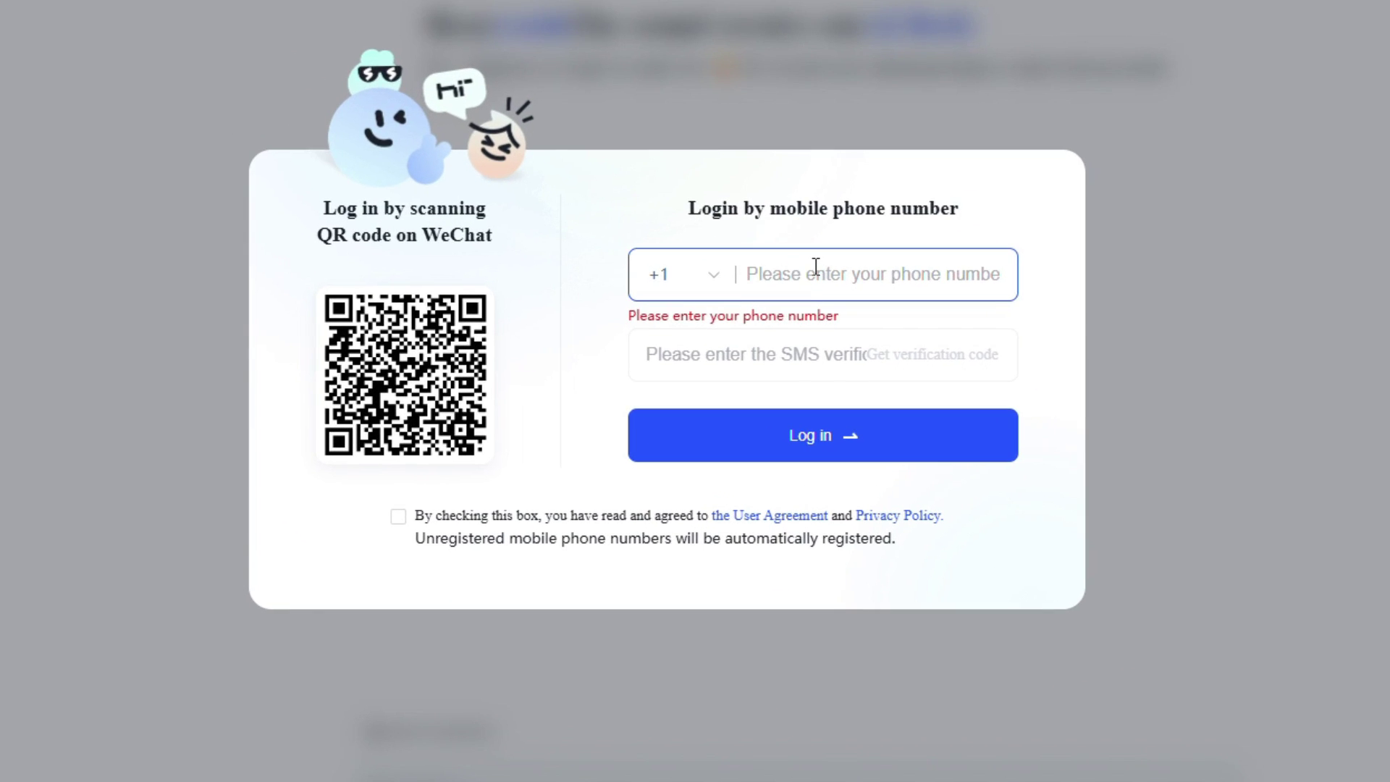
# - Paste the temporary number, solve the slider puzzle, and request an SMS verification code
pyautogui.hotkey('ctrl', 'v')
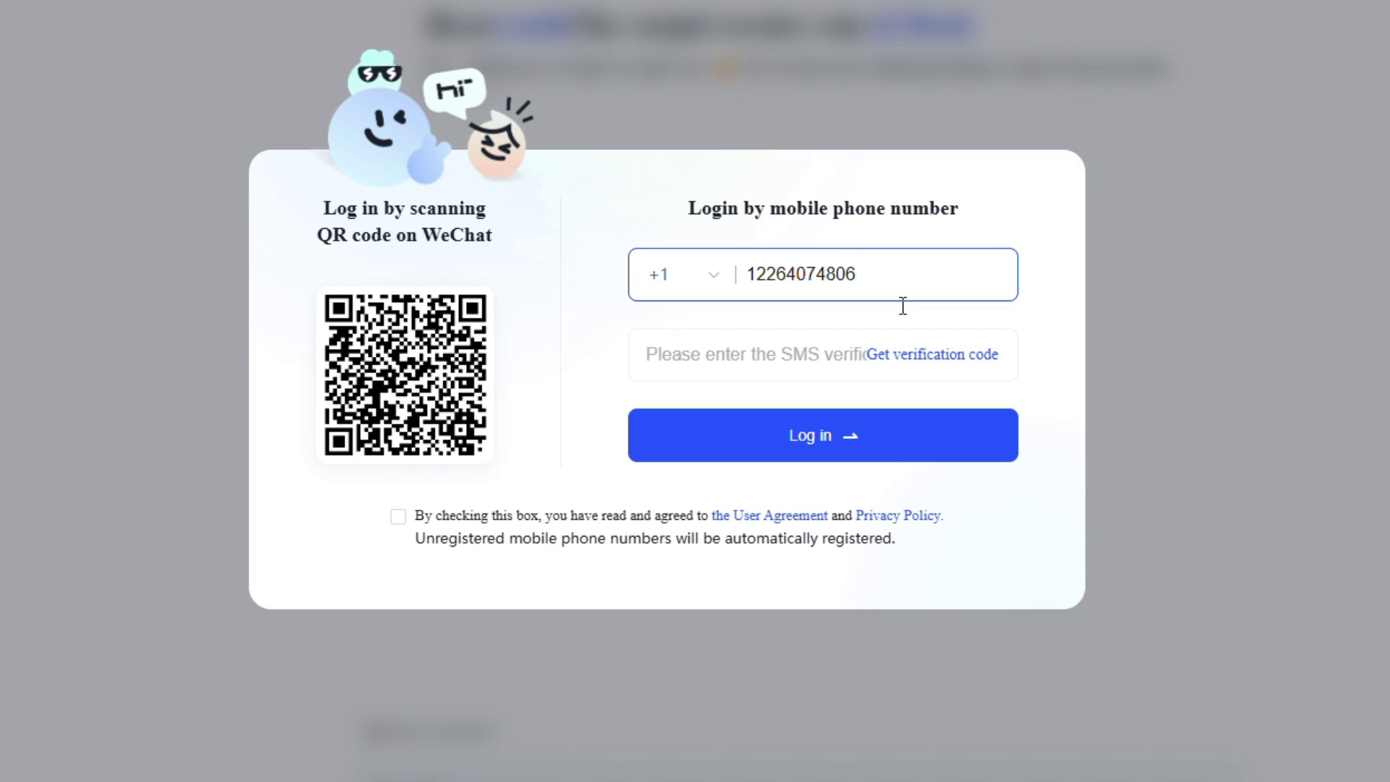
pyautogui.click(949, 362)
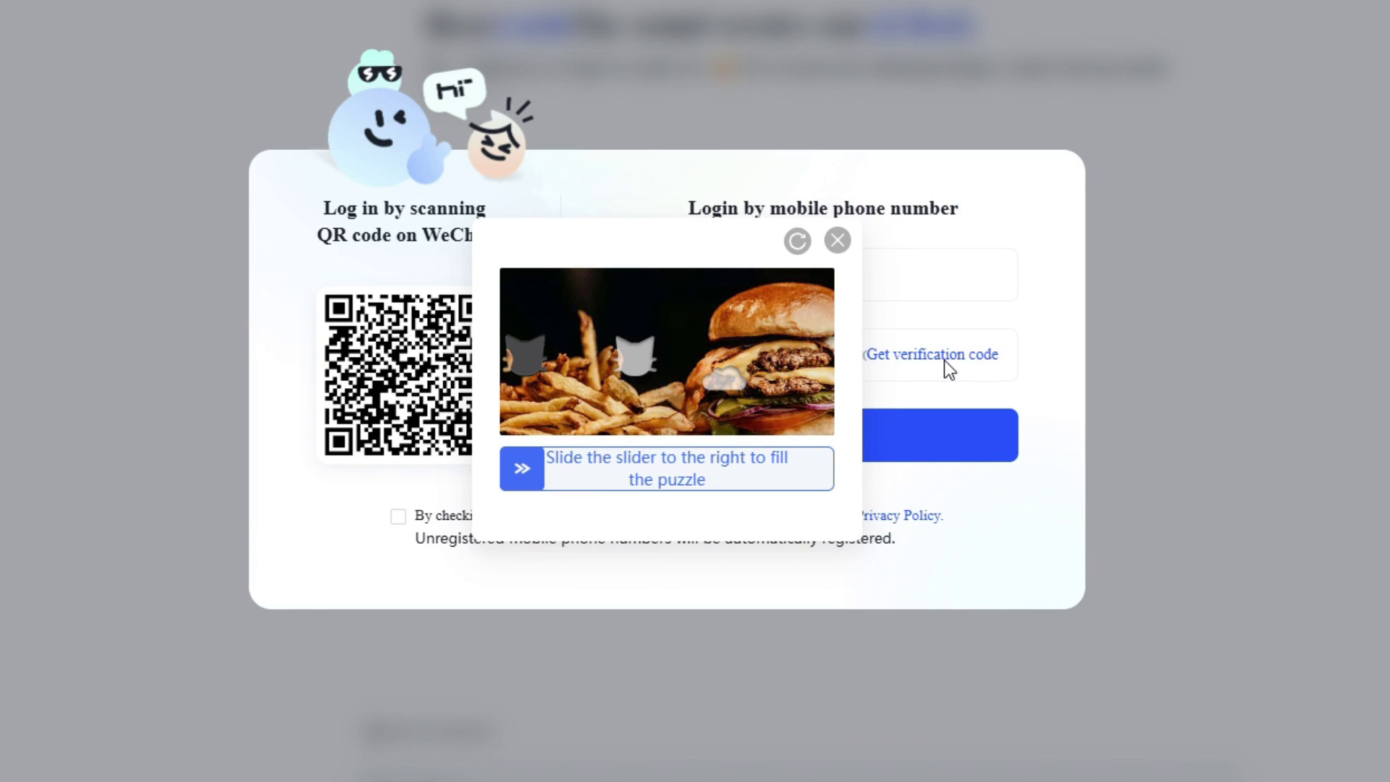
pyautogui.moveTo(522, 469); pyautogui.dragTo(633, 471)
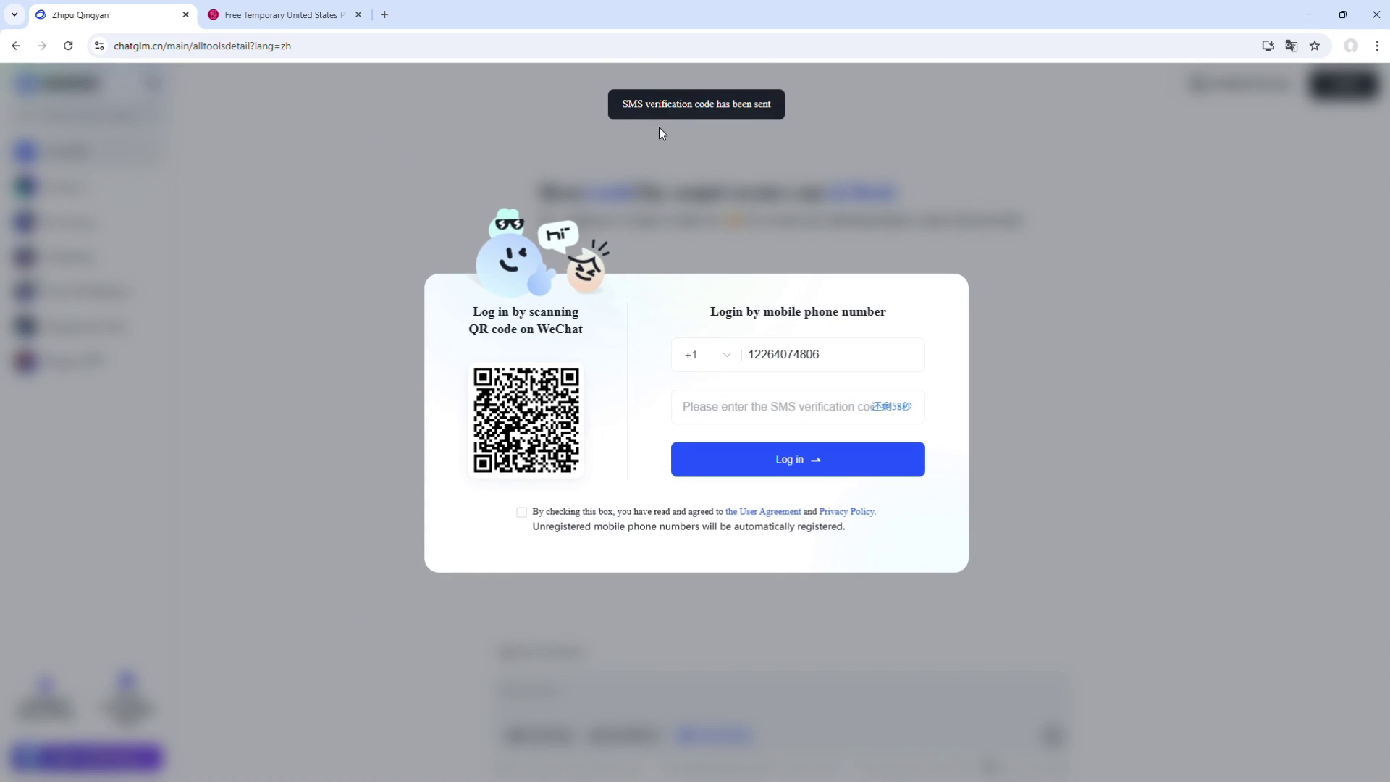
pyautogui.click(285, 18)
# - Refresh the temporary number's messages and copy the ChatGLM verification code
pyautogui.click(825, 505)
pyautogui.click(603, 357)
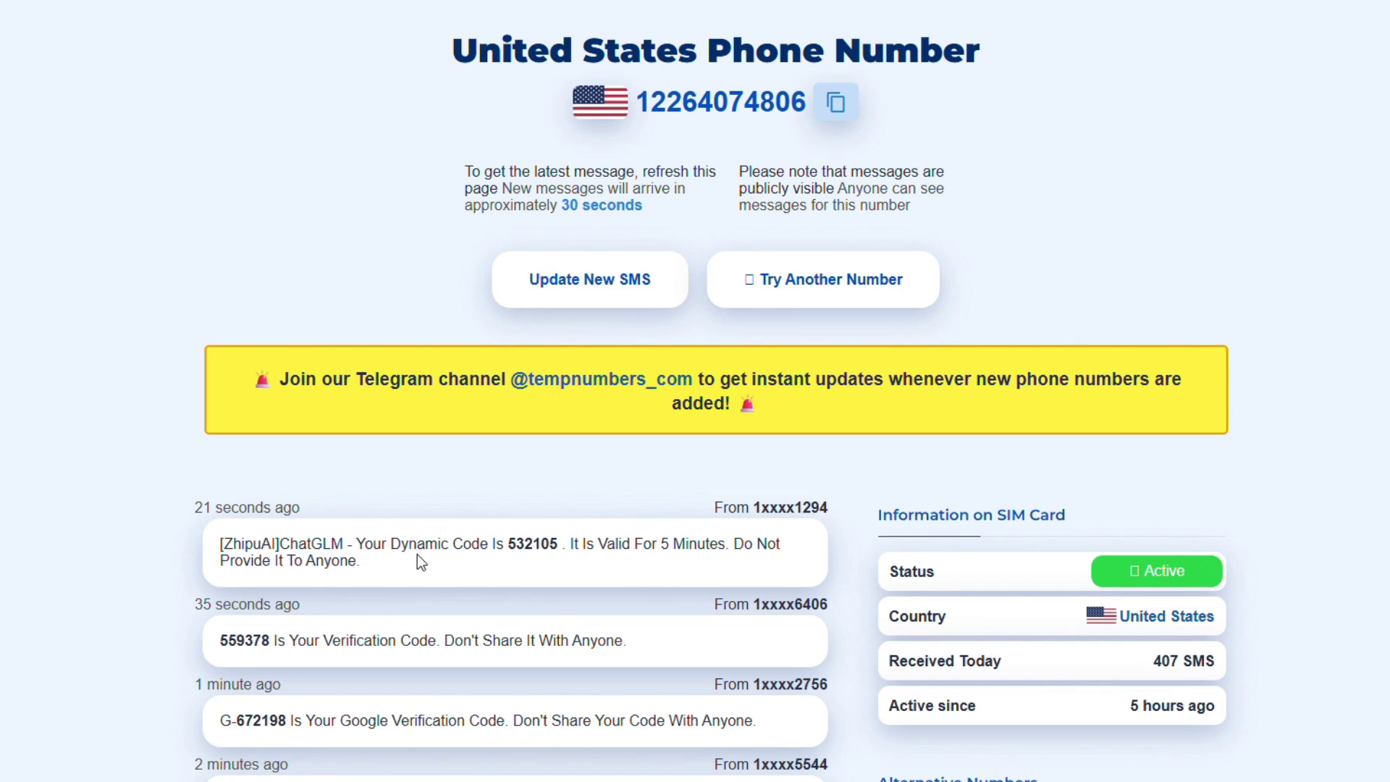
pyautogui.moveTo(552, 543); pyautogui.dragTo(559, 543)
pyautogui.rightClick(534, 549)
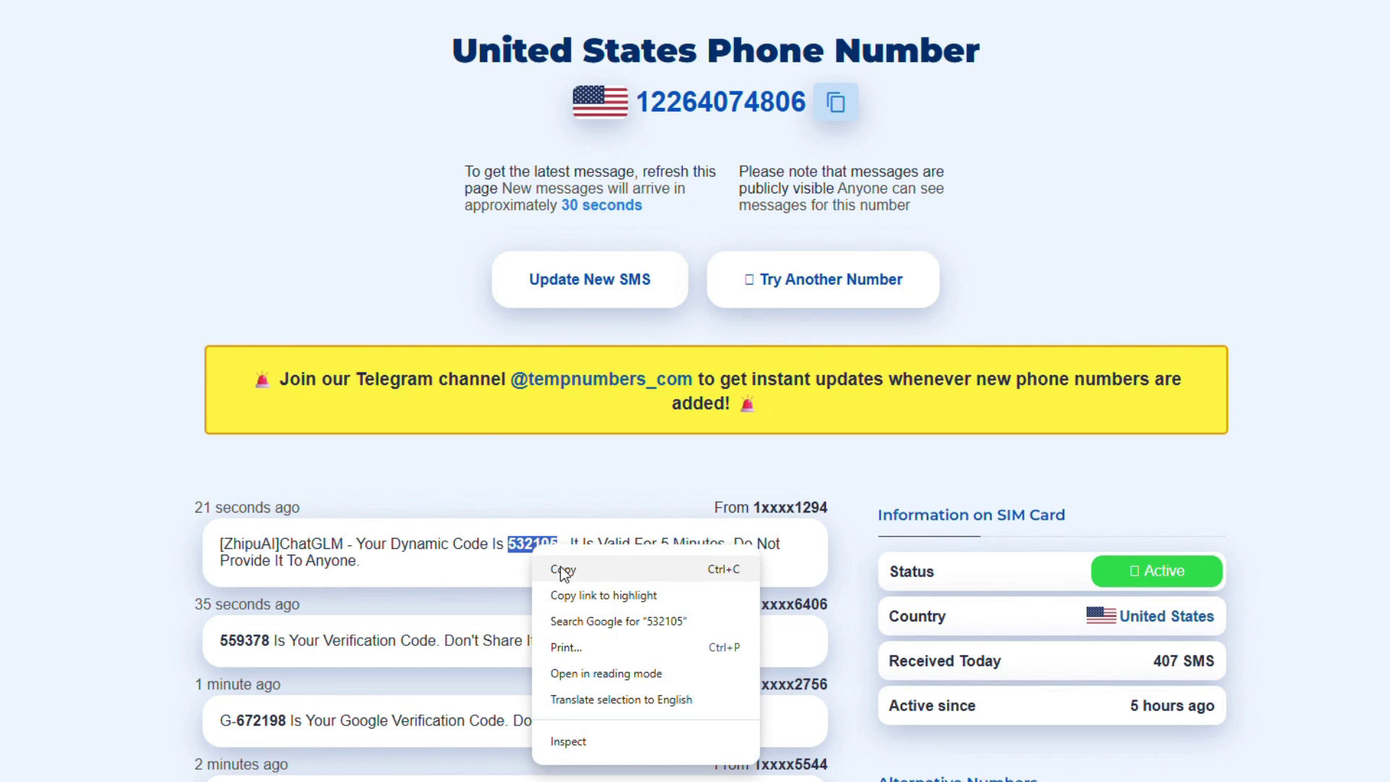
pyautogui.click(560, 566)
# - Enter the code on Zhipu Qingyan, accept the user agreement, and log in
pyautogui.click(140, 22)
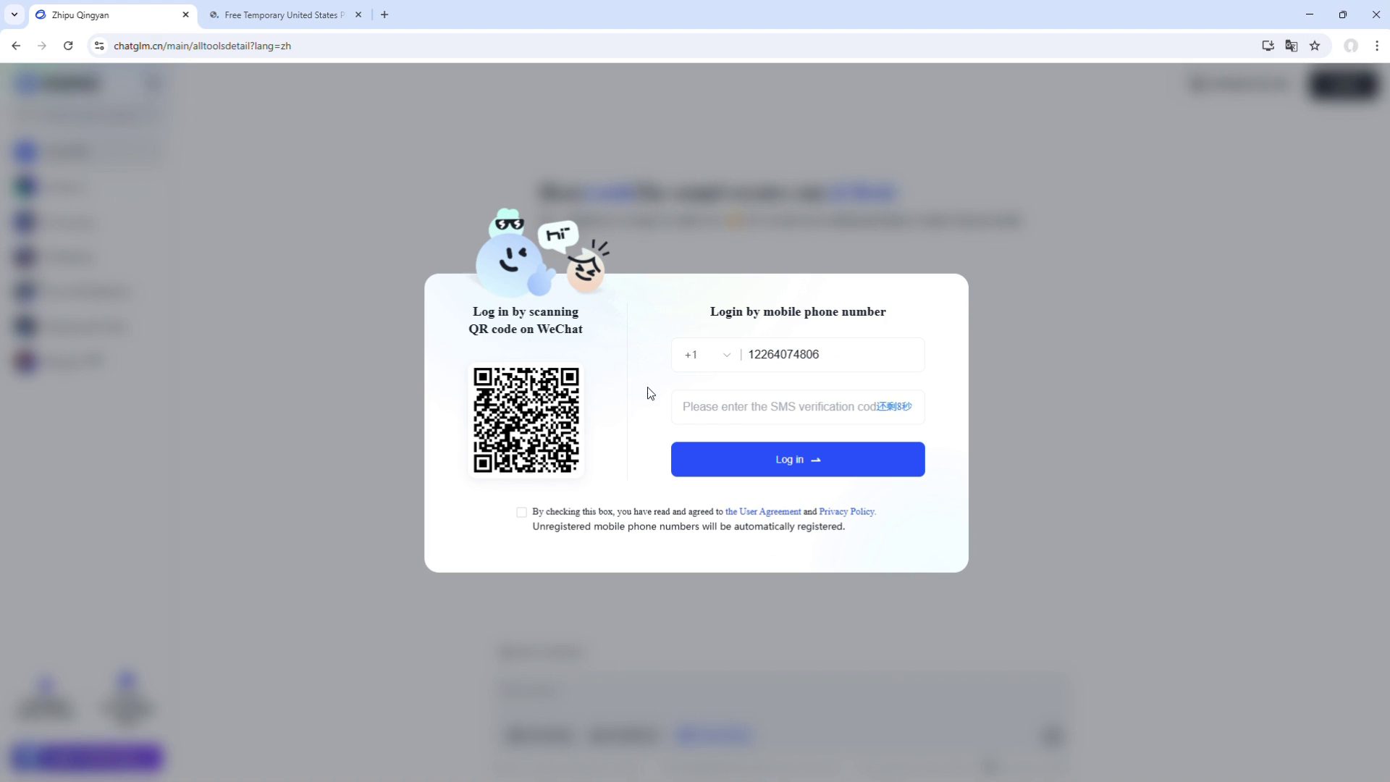
pyautogui.press('Return')
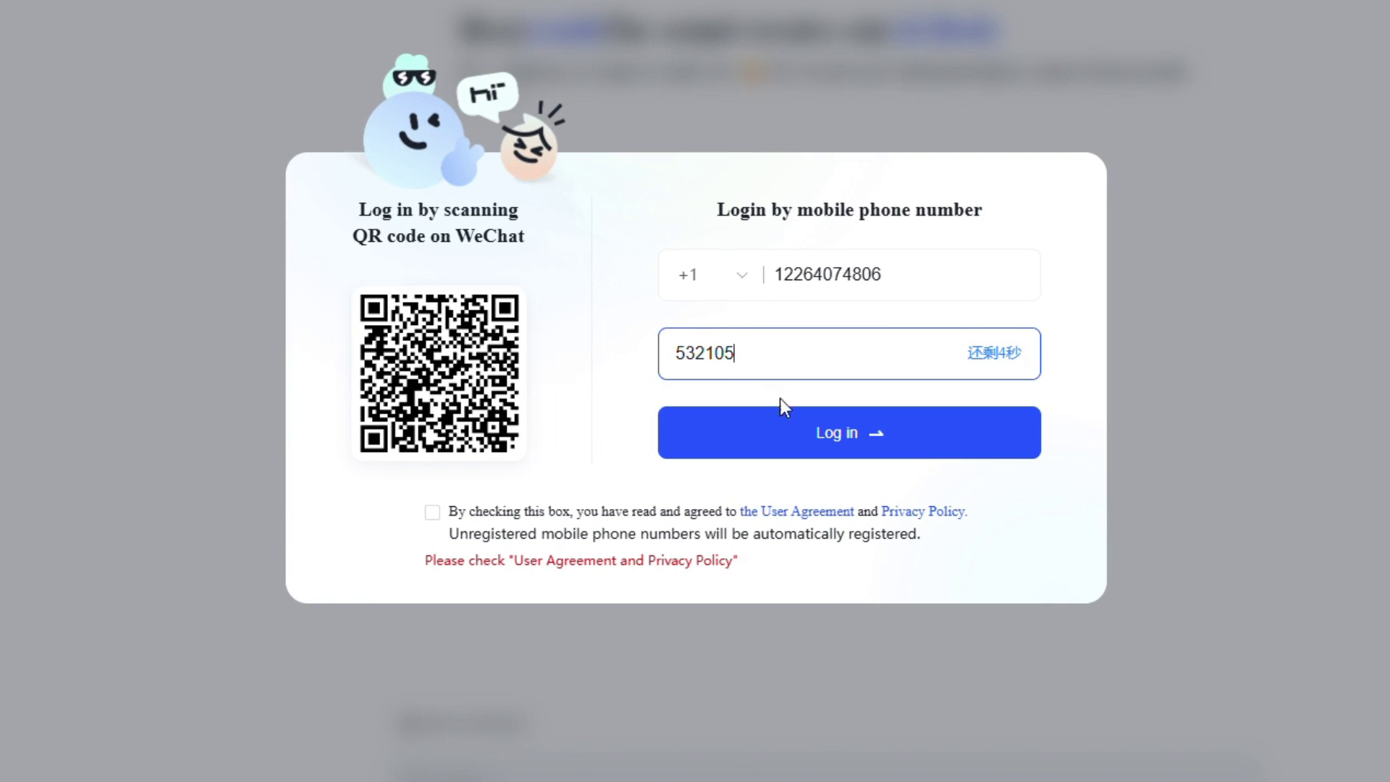
pyautogui.click(429, 517)
pyautogui.click(806, 446)
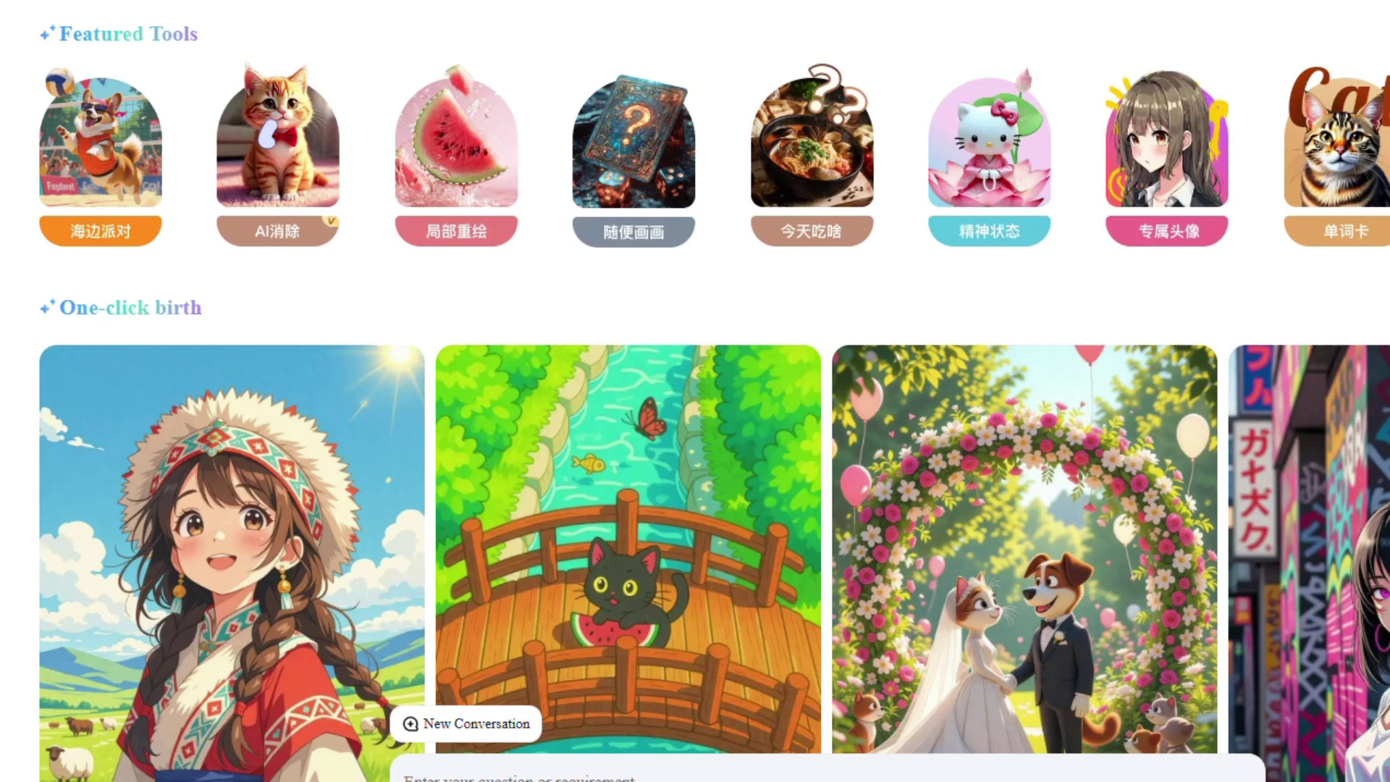
pyautogui.scroll(-10, 219, 375)
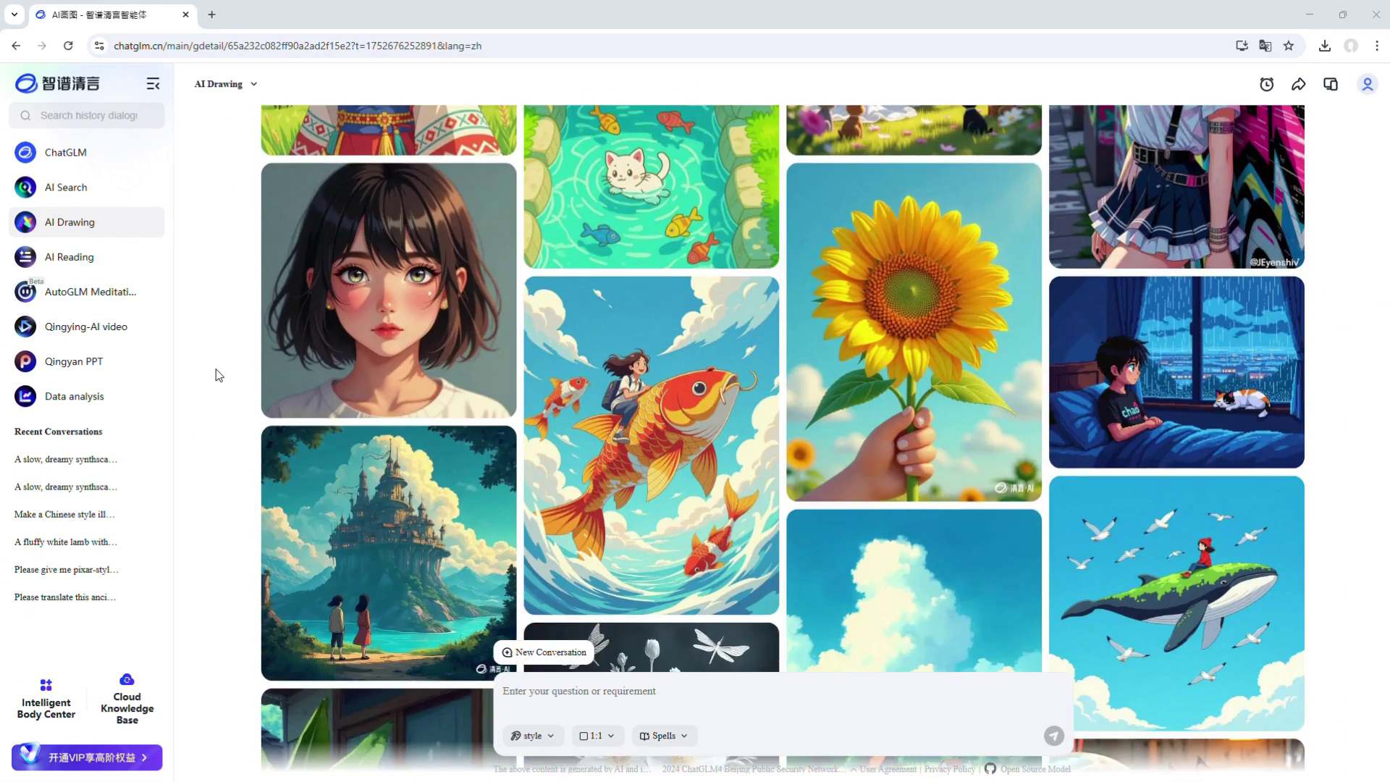
pyautogui.scroll(-5, 219, 375)
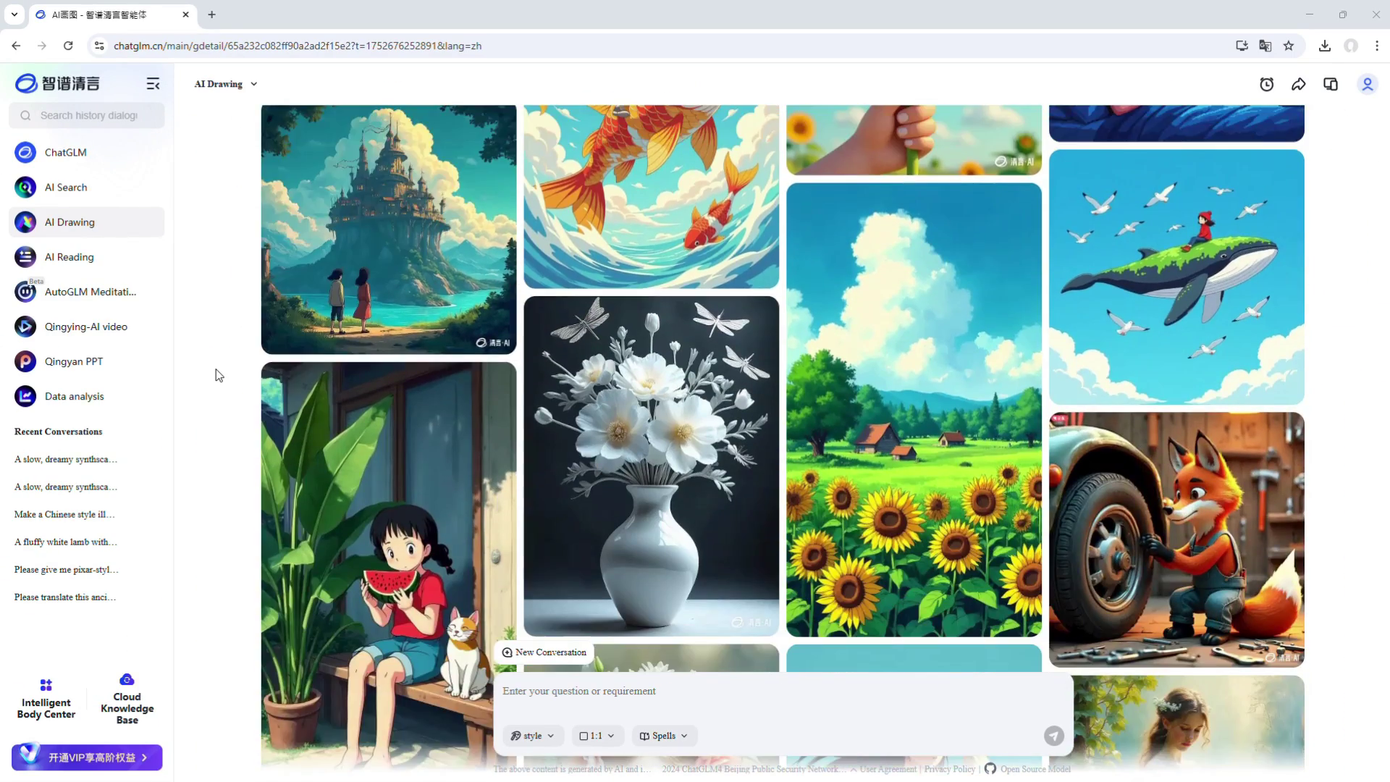
pyautogui.scroll(15, 219, 375)
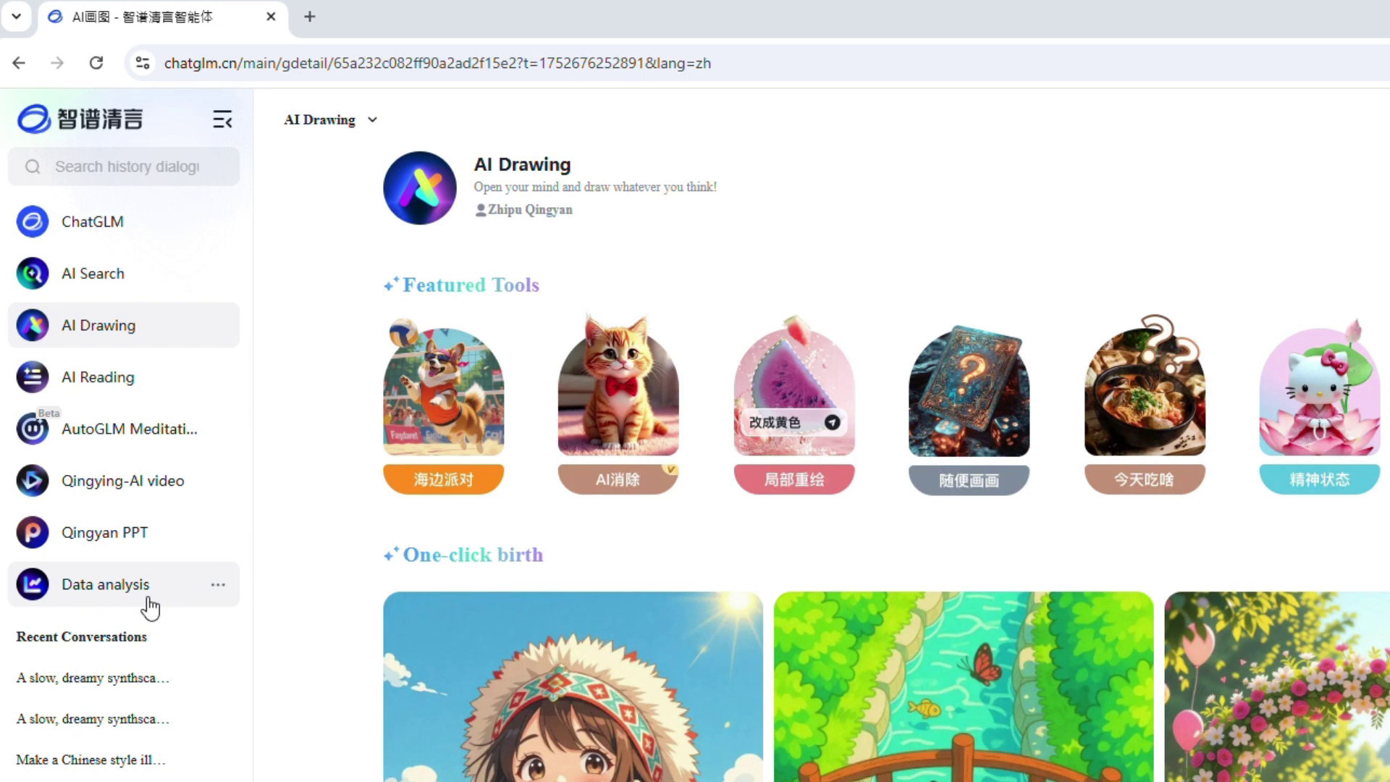
# - Paste the request for Pixar-style girl-and-baby-animal image and animation prompts into ChatGLM and send it
pyautogui.click(99, 229)
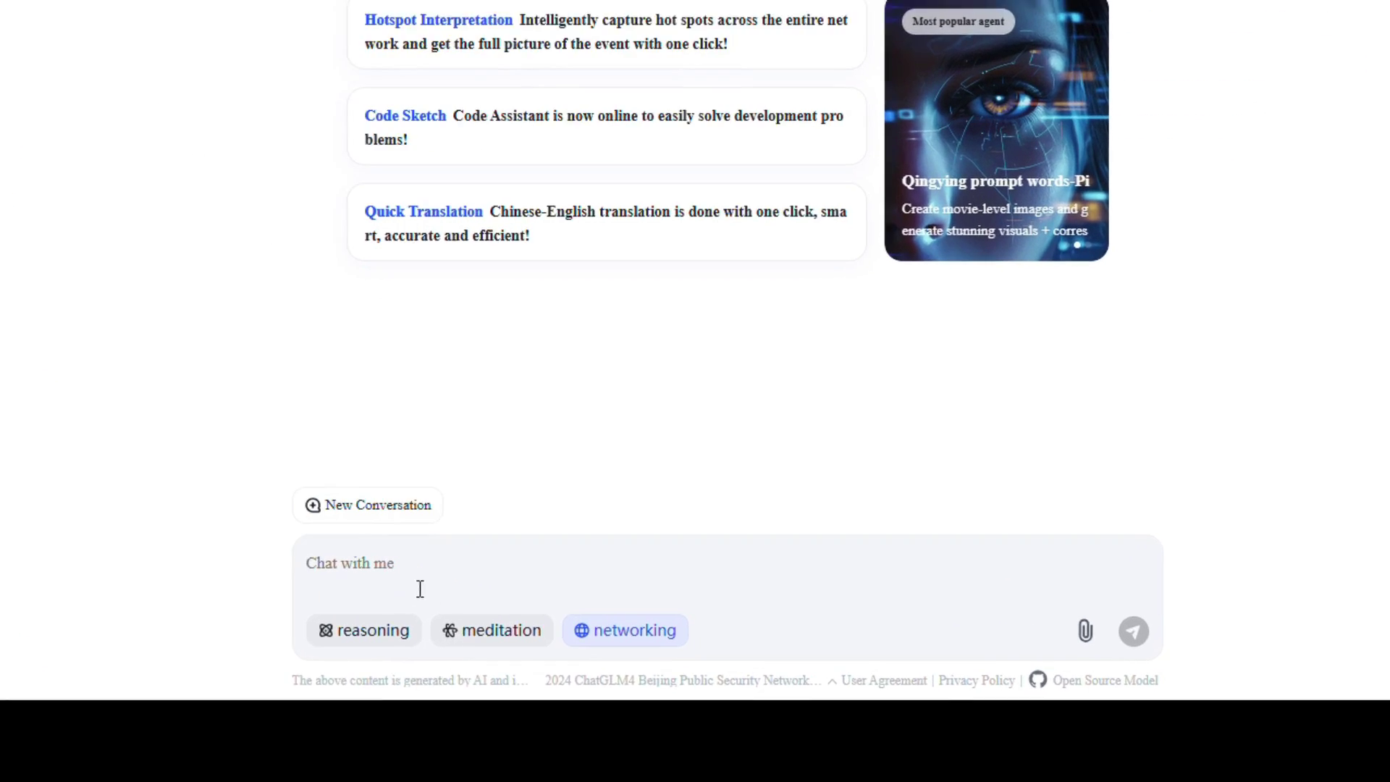
pyautogui.click(384, 509)
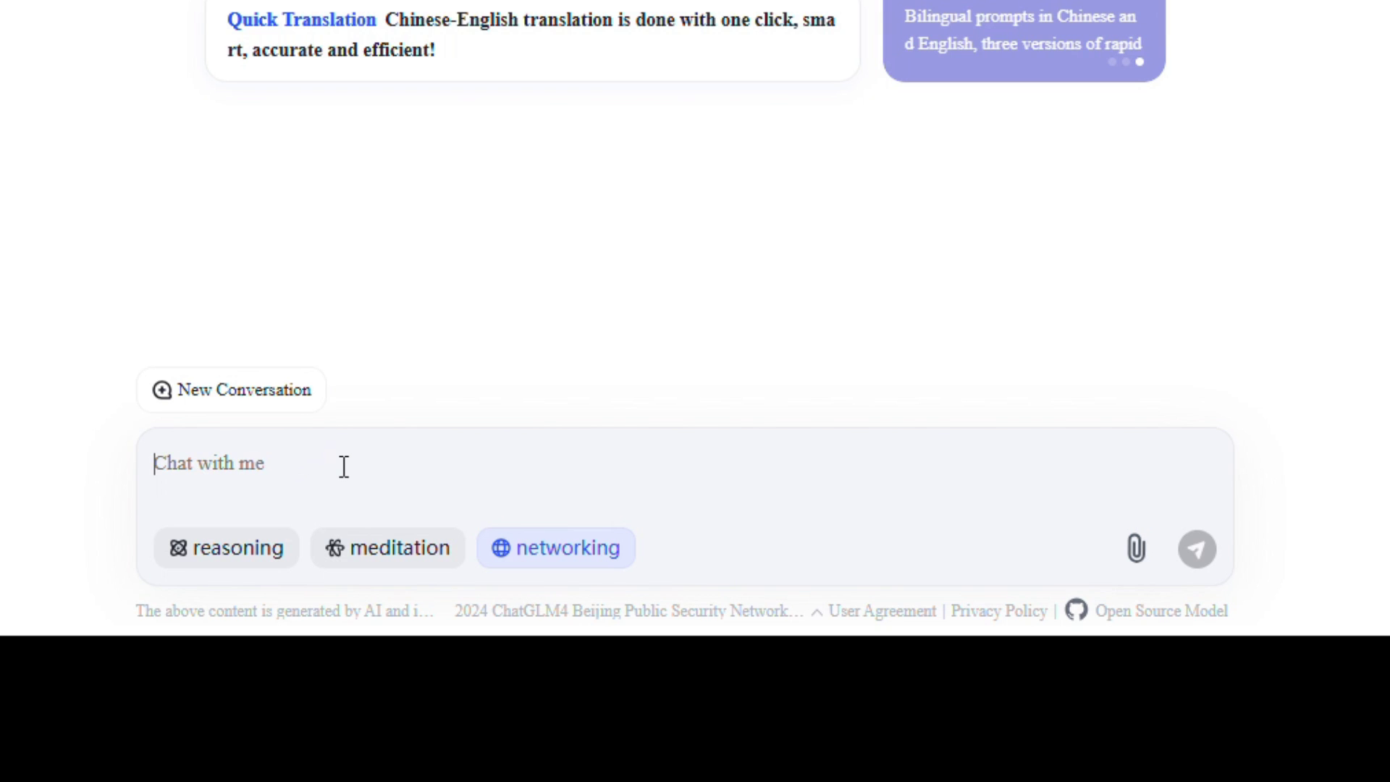
pyautogui.hotkey('ctrl', 'v')
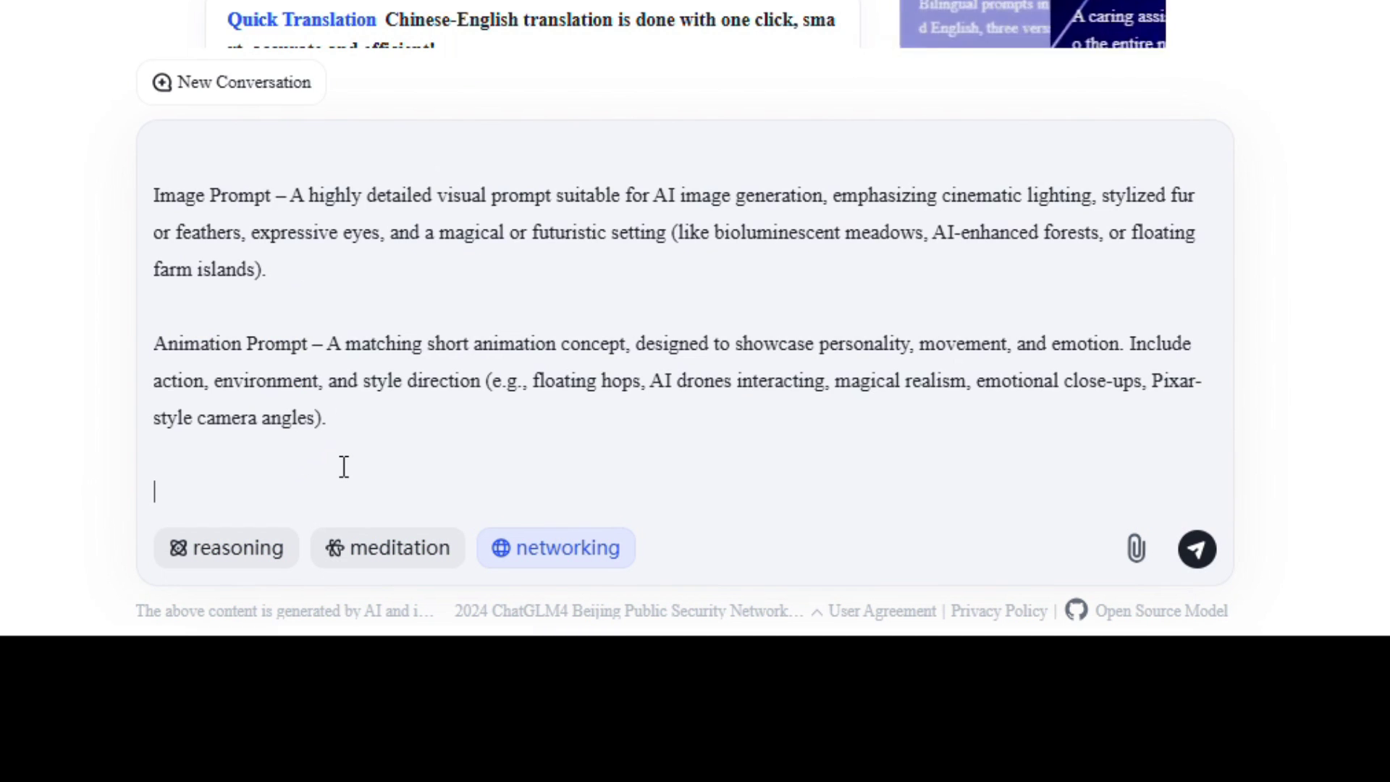
pyautogui.press('BackSpace')
pyautogui.press('BackSpace')
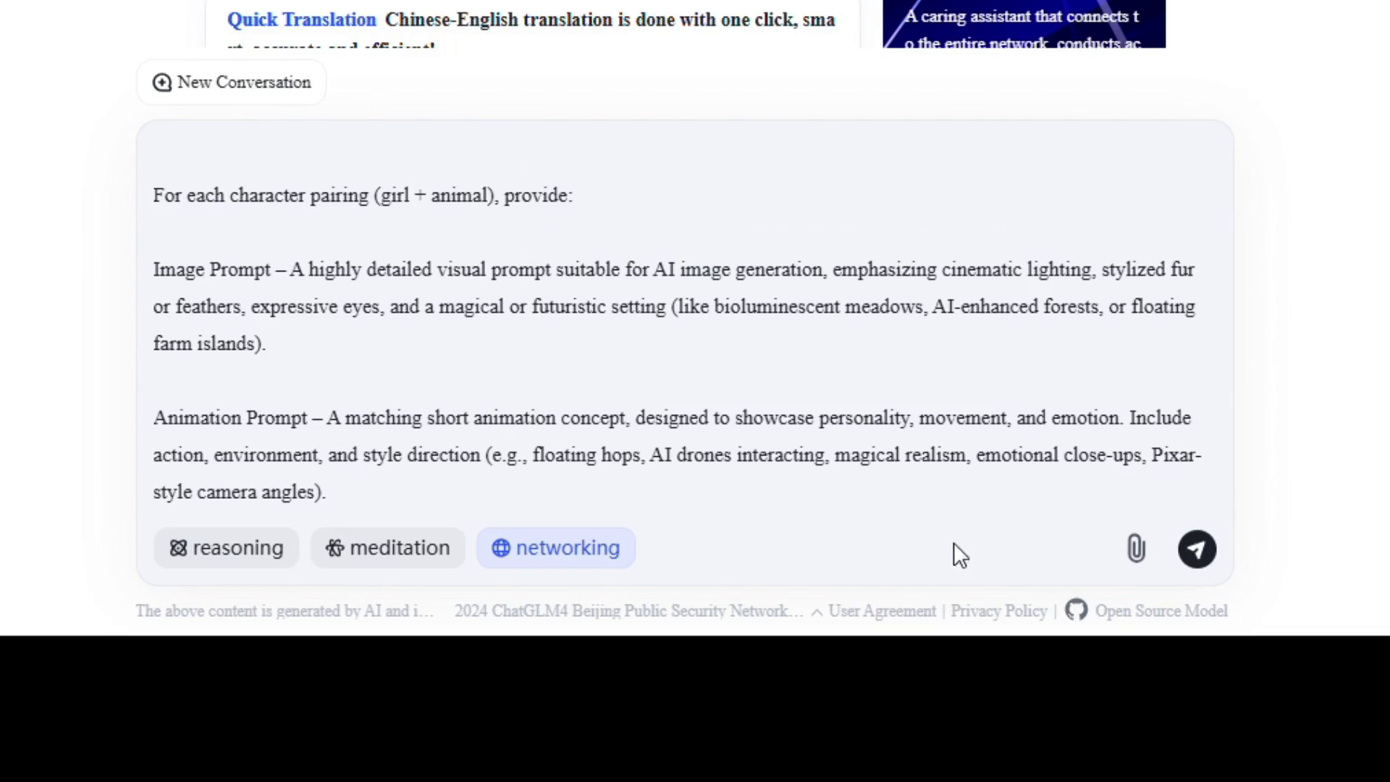
pyautogui.click(1197, 549)
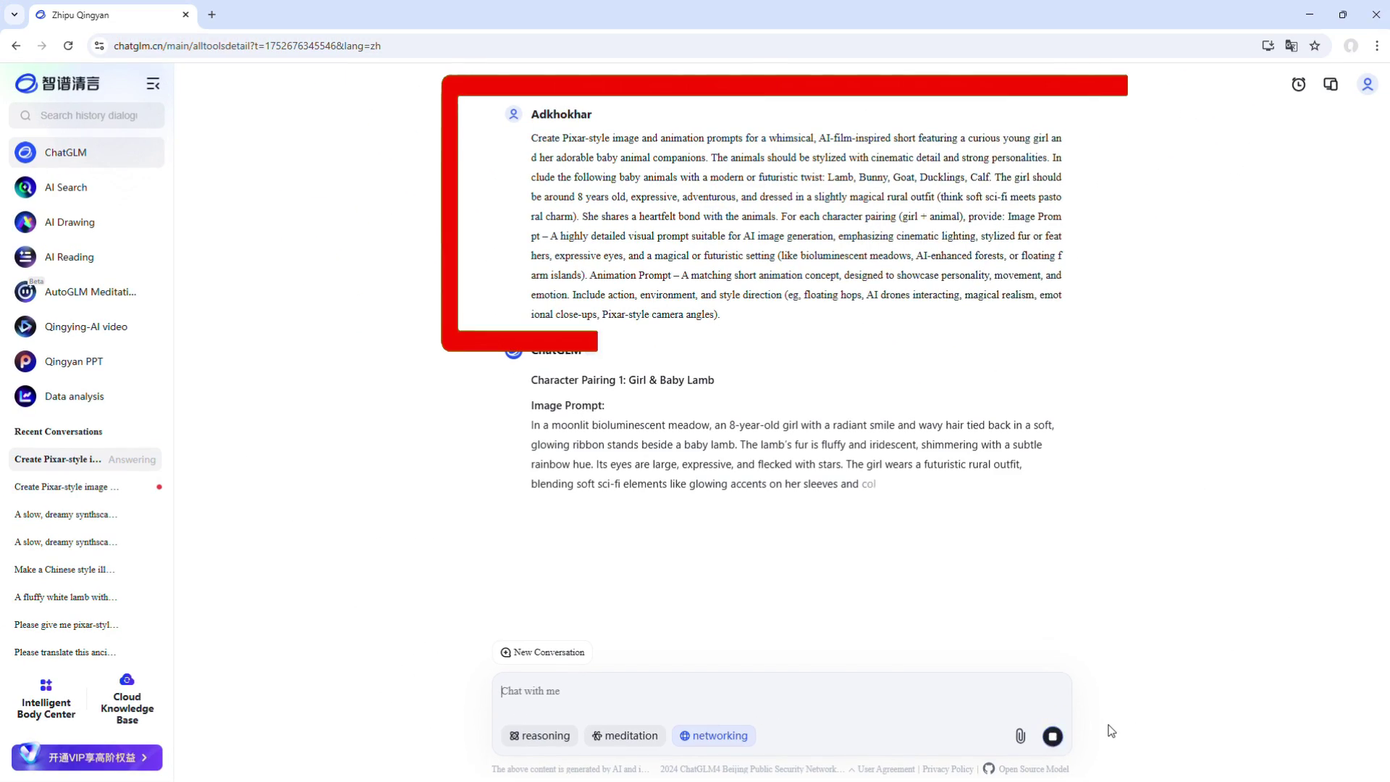
# - Copy the Pairing 1 Girl & Baby Lamb image prompt from ChatGLM's reply
pyautogui.scroll(-3, 1156, 643)
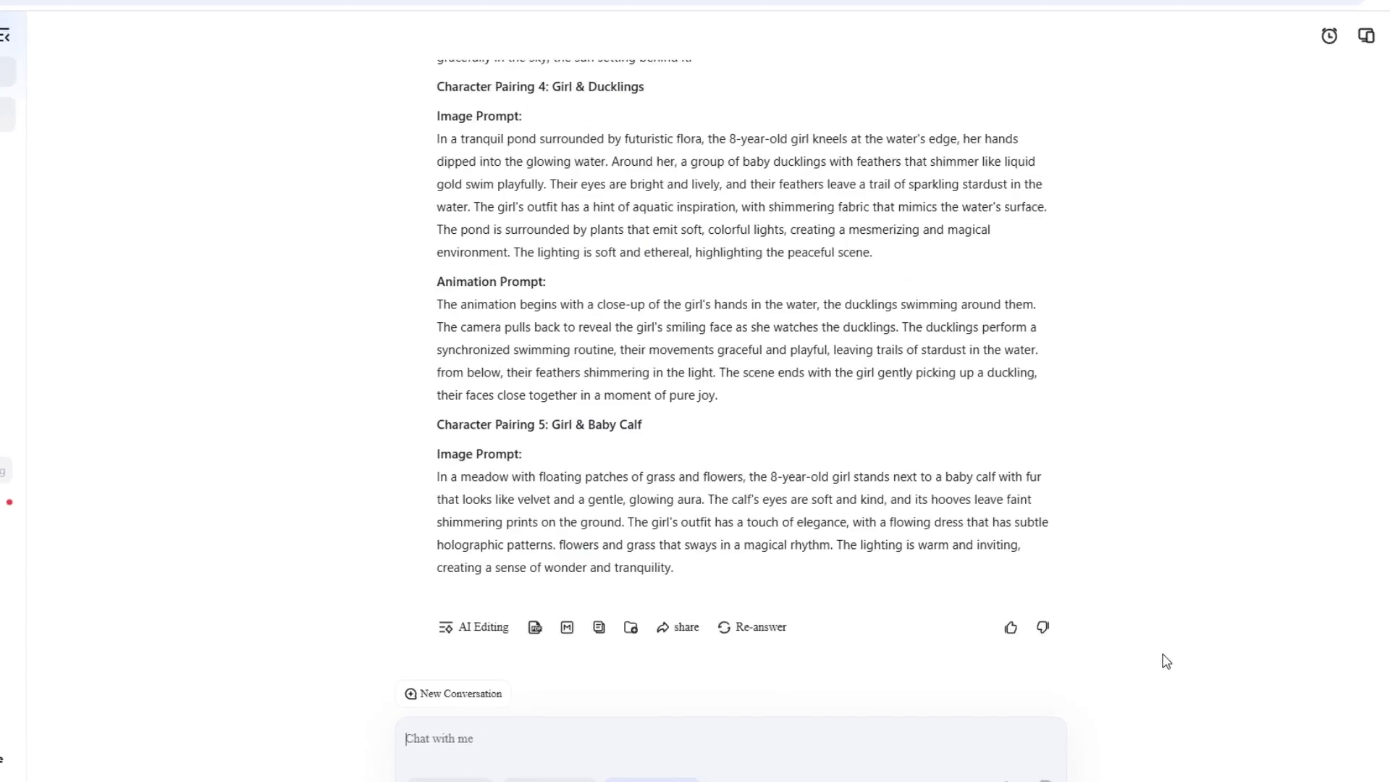
pyautogui.scroll(10, 1166, 673)
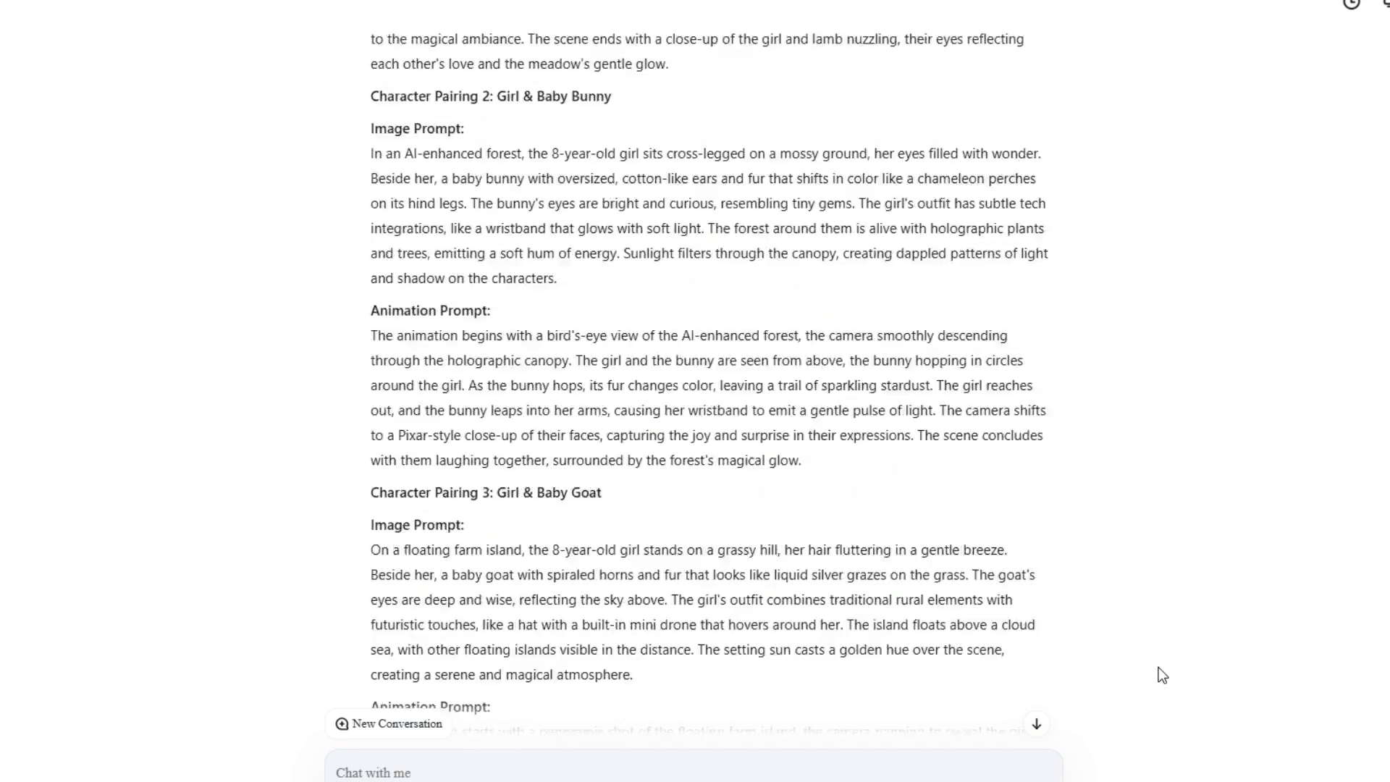
pyautogui.scroll(8, 1163, 675)
pyautogui.moveTo(371, 335); pyautogui.dragTo(1064, 472)
pyautogui.rightClick(790, 365)
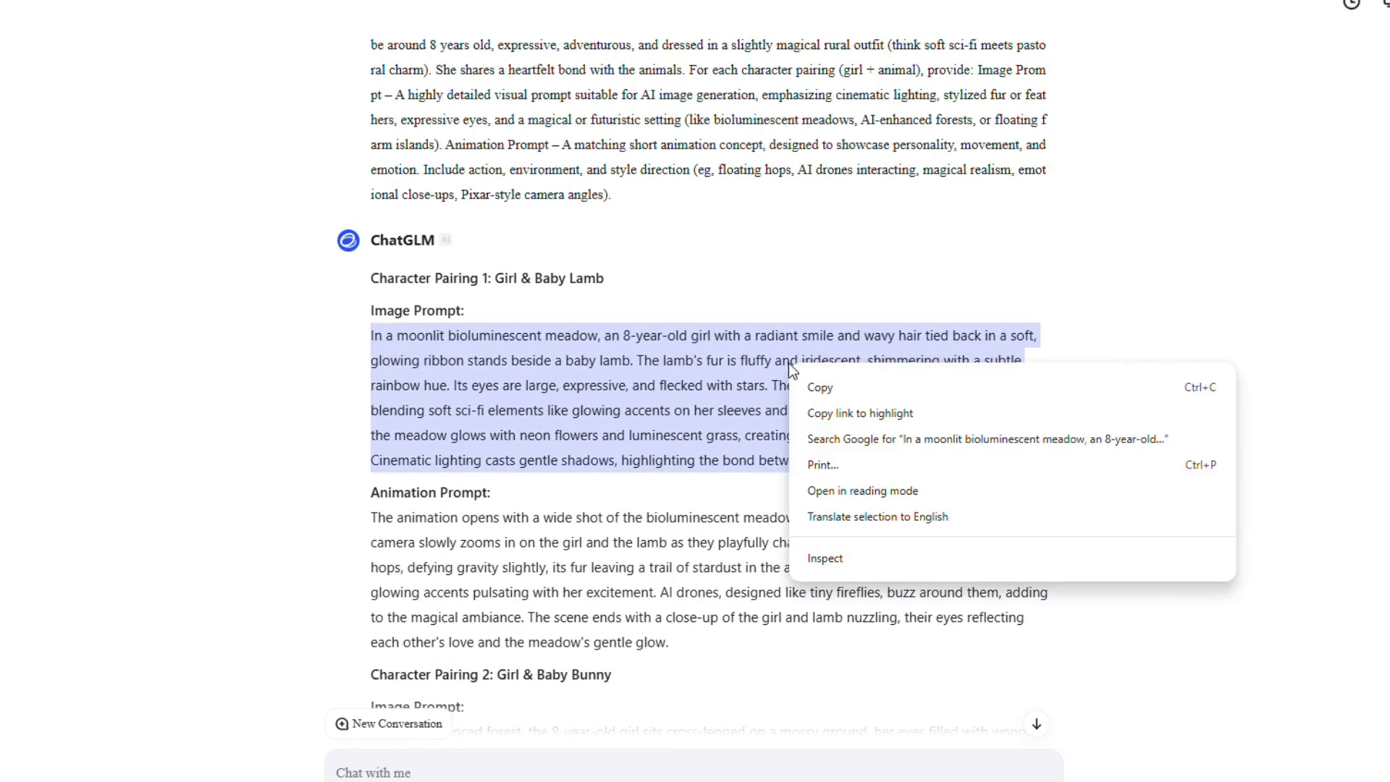
pyautogui.click(820, 387)
pyautogui.click(119, 353)
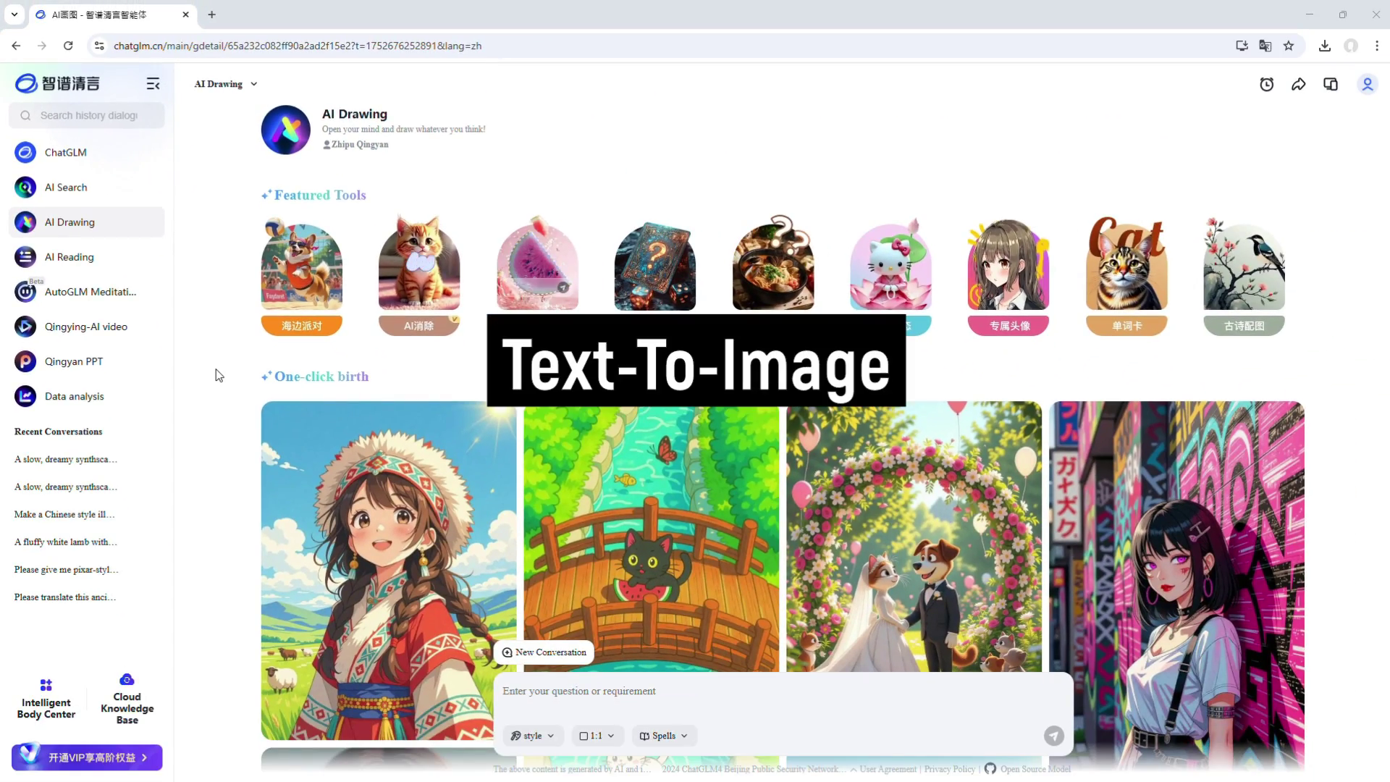
# - Generate Ghibli-style 16:9 images from the pasted girl-and-lamb prompt
pyautogui.scroll(-10, 219, 376)
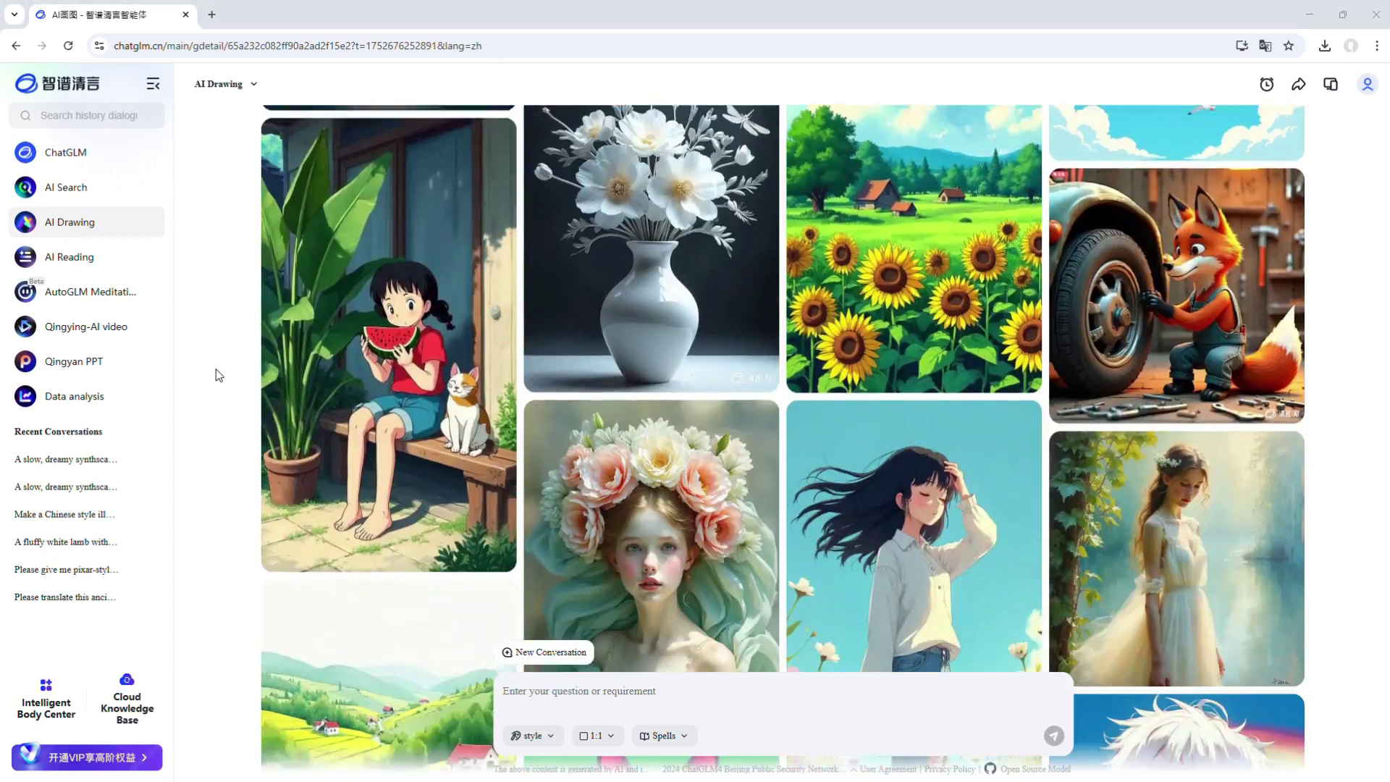
pyautogui.scroll(-10, 218, 375)
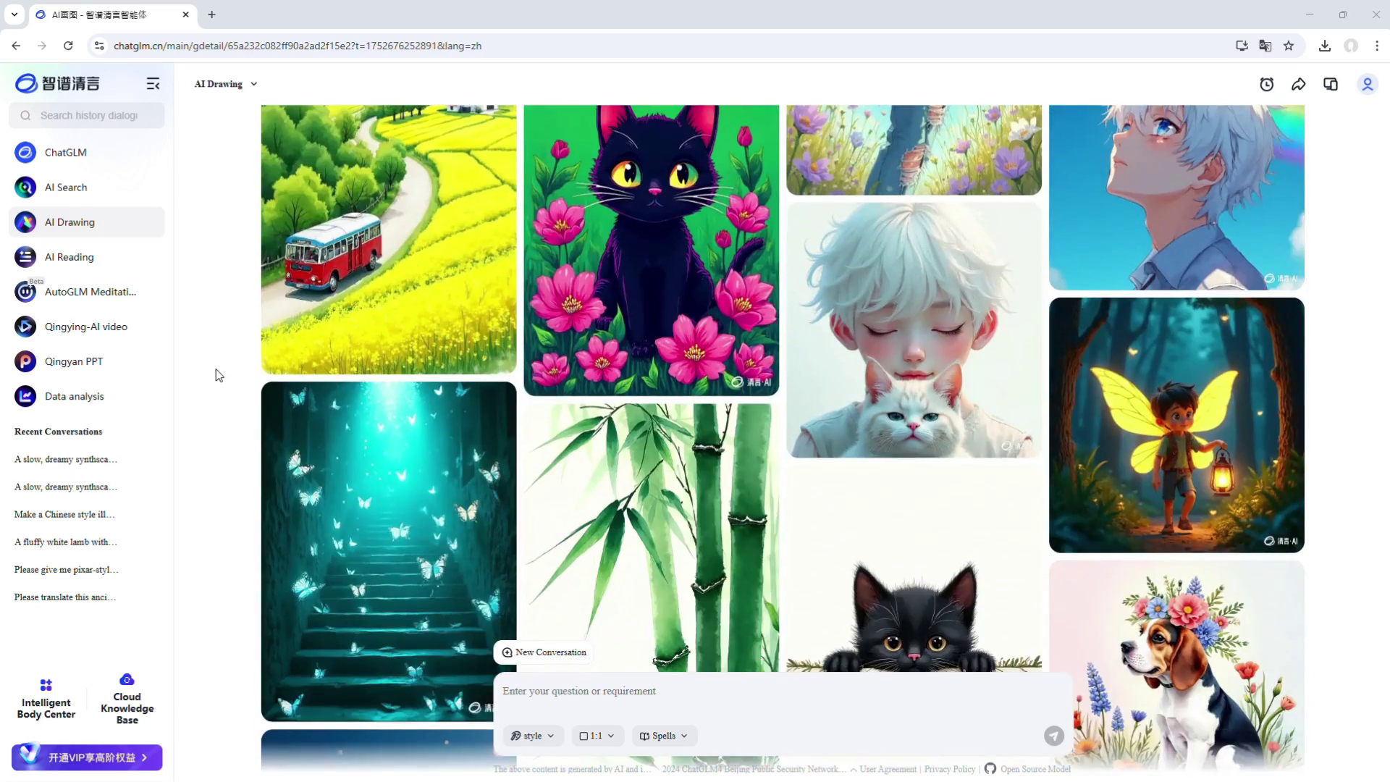
pyautogui.scroll(20, 219, 375)
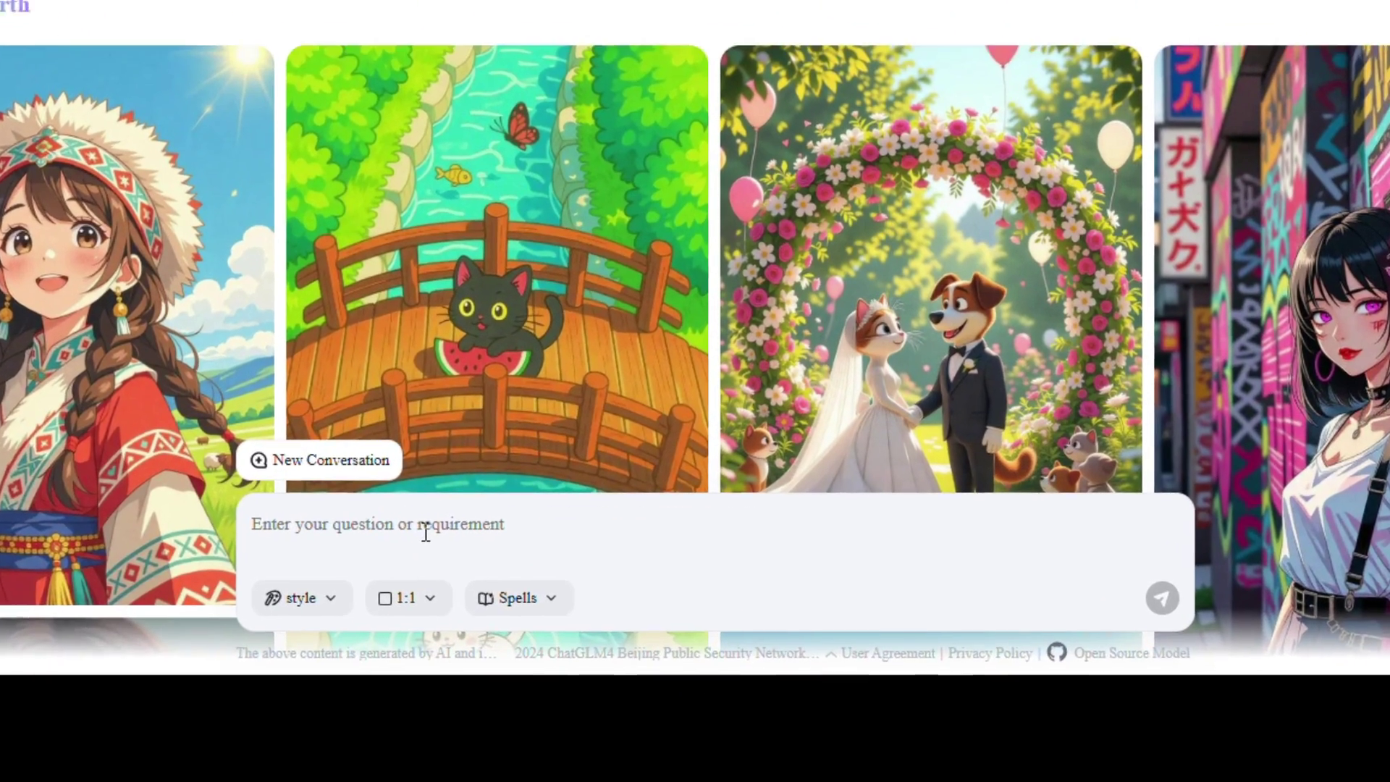
pyautogui.click(425, 532)
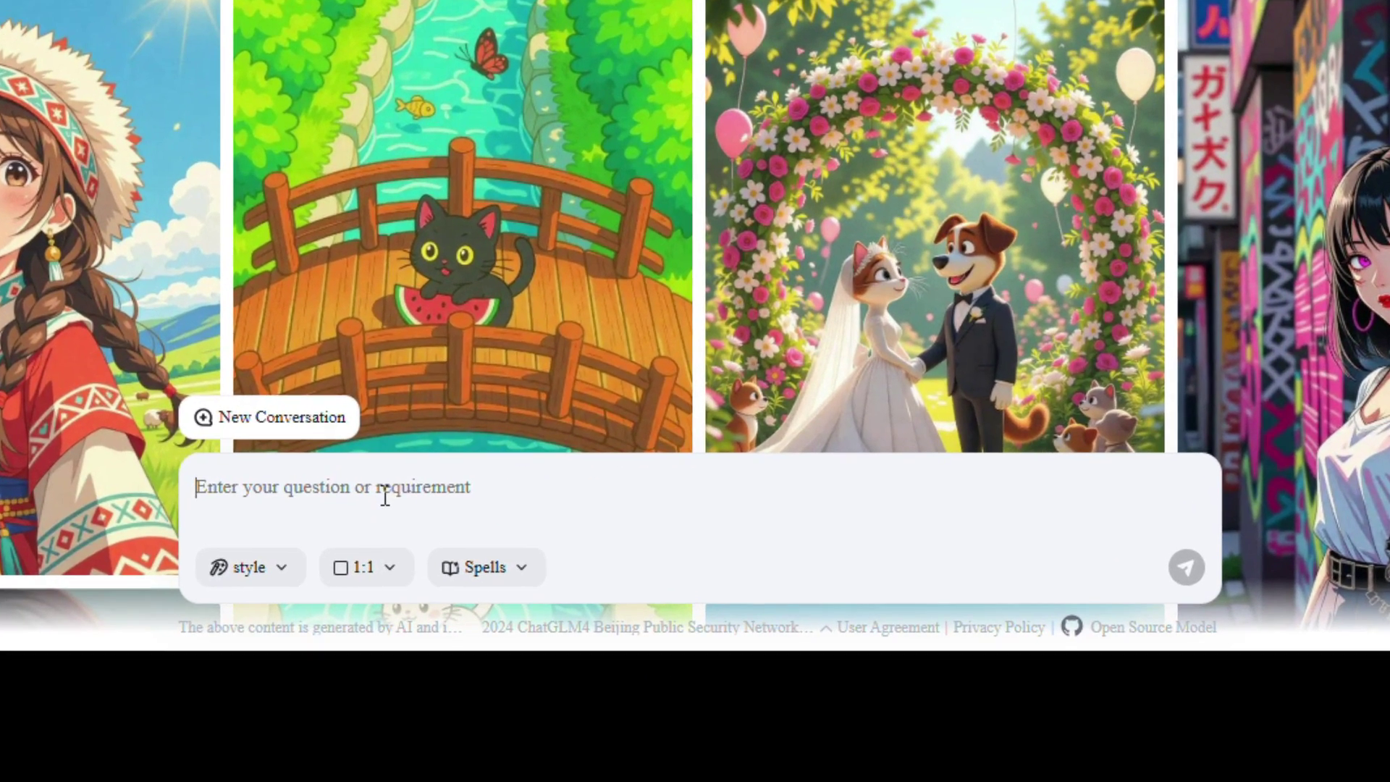
pyautogui.hotkey('ctrl', 'v')
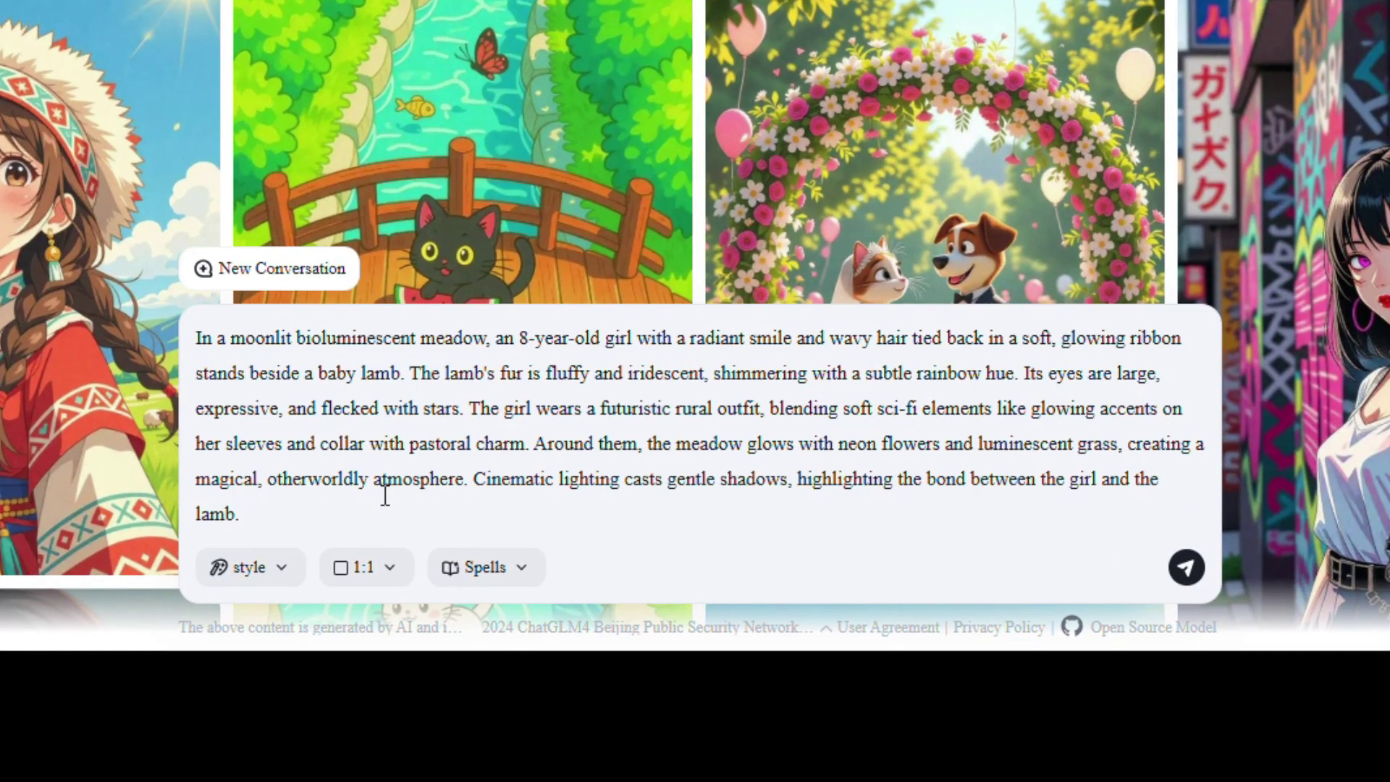
pyautogui.click(289, 578)
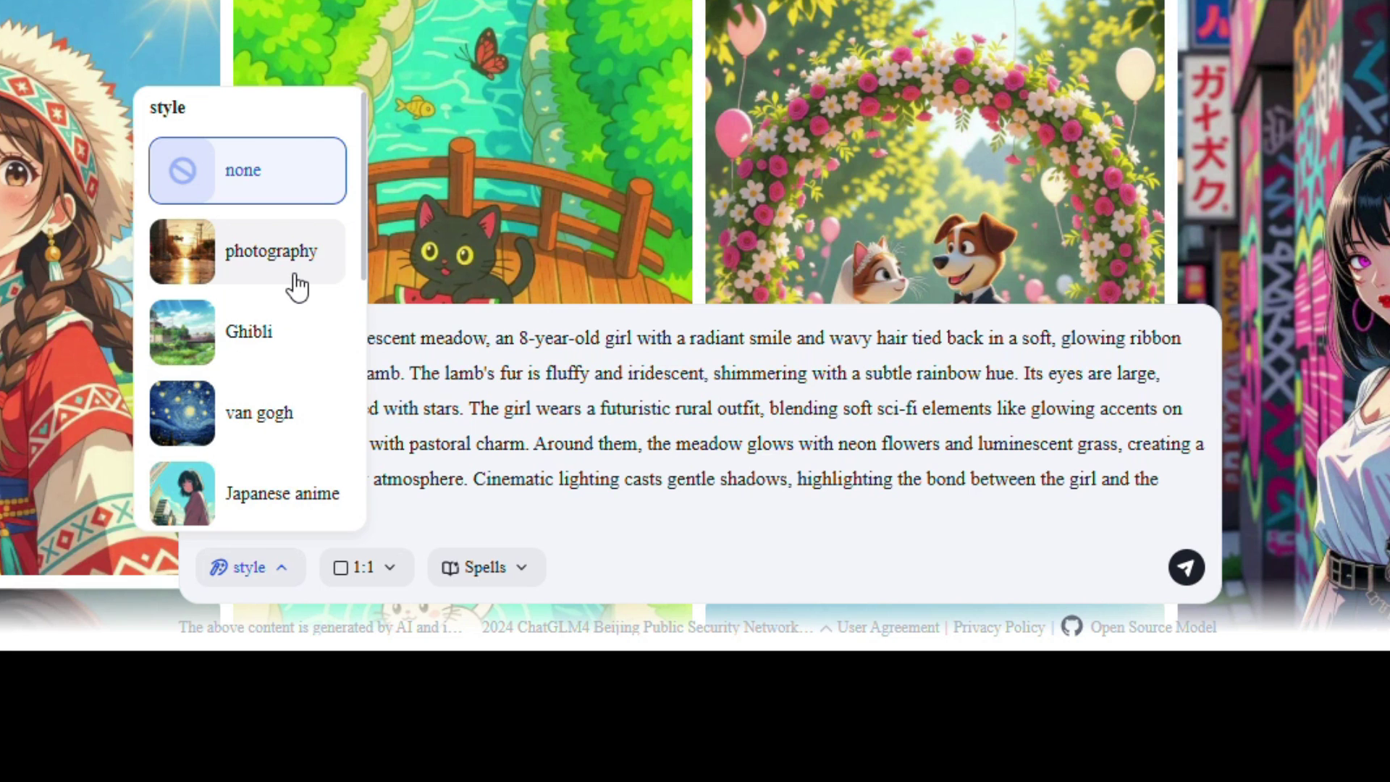
pyautogui.scroll(-8, 297, 286)
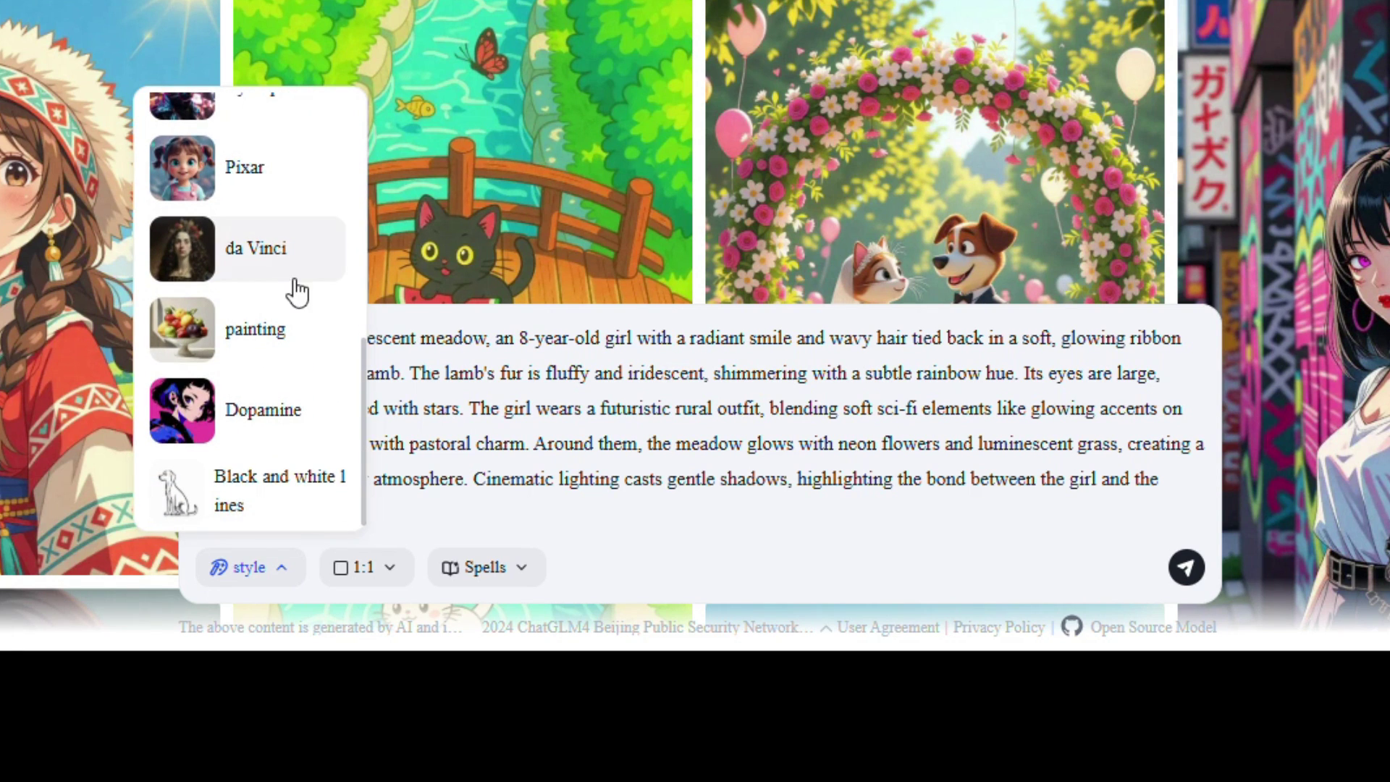
pyautogui.scroll(8, 297, 293)
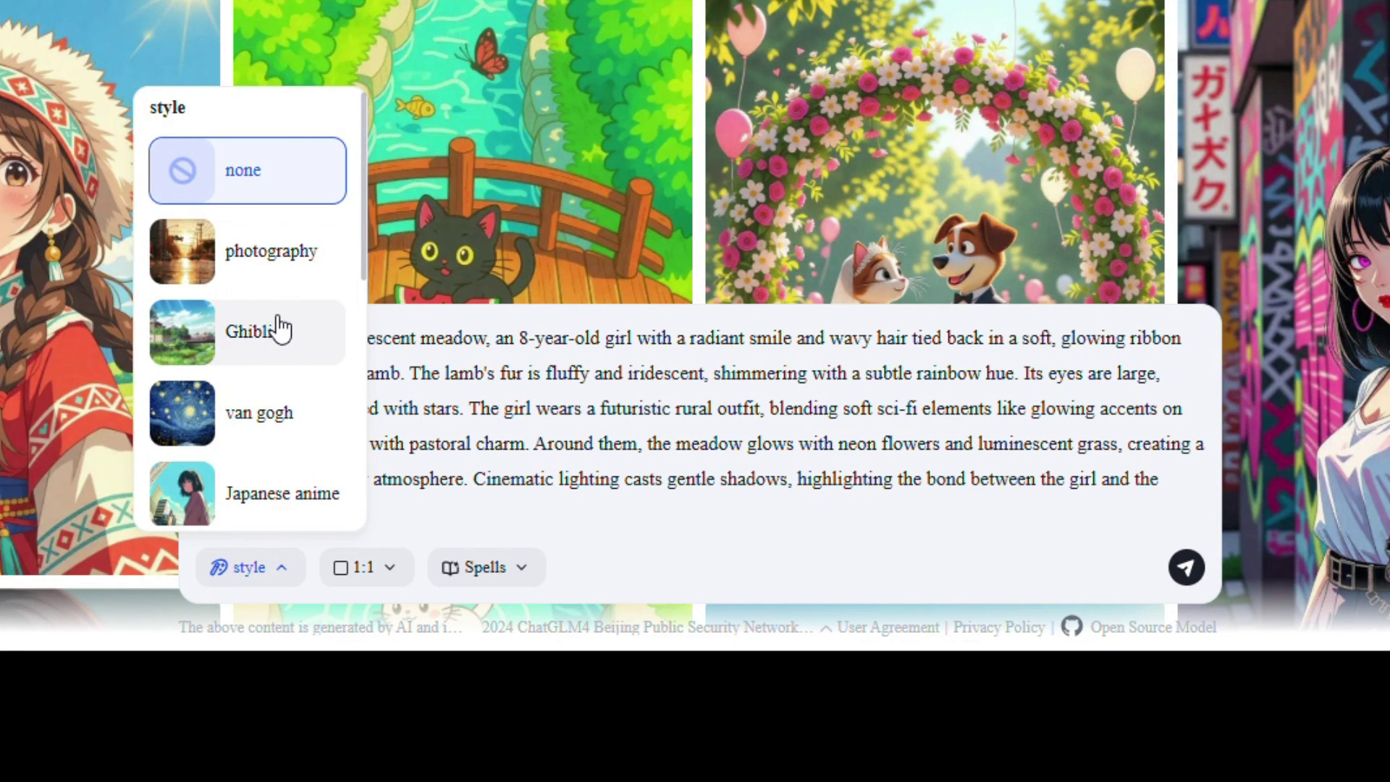
pyautogui.click(296, 341)
pyautogui.click(390, 570)
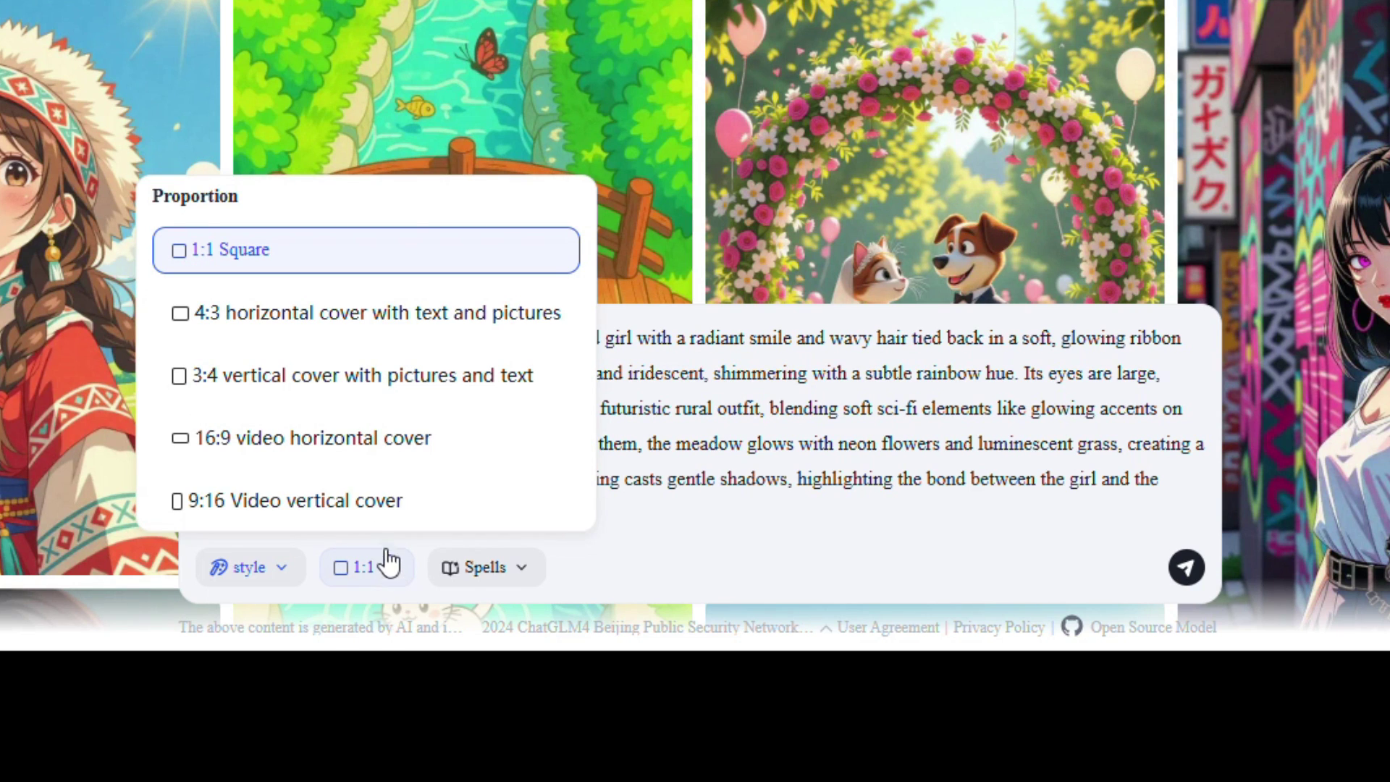
pyautogui.click(357, 450)
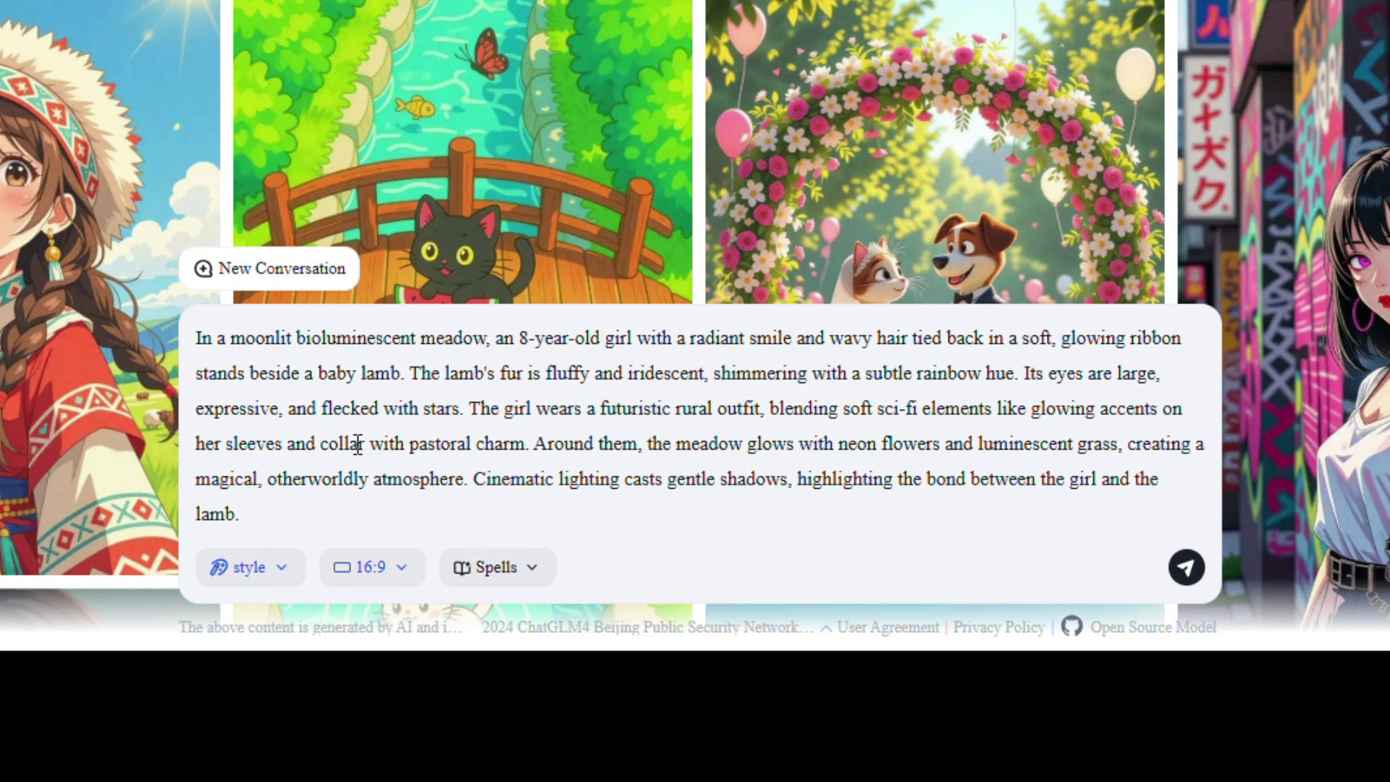
pyautogui.click(1187, 568)
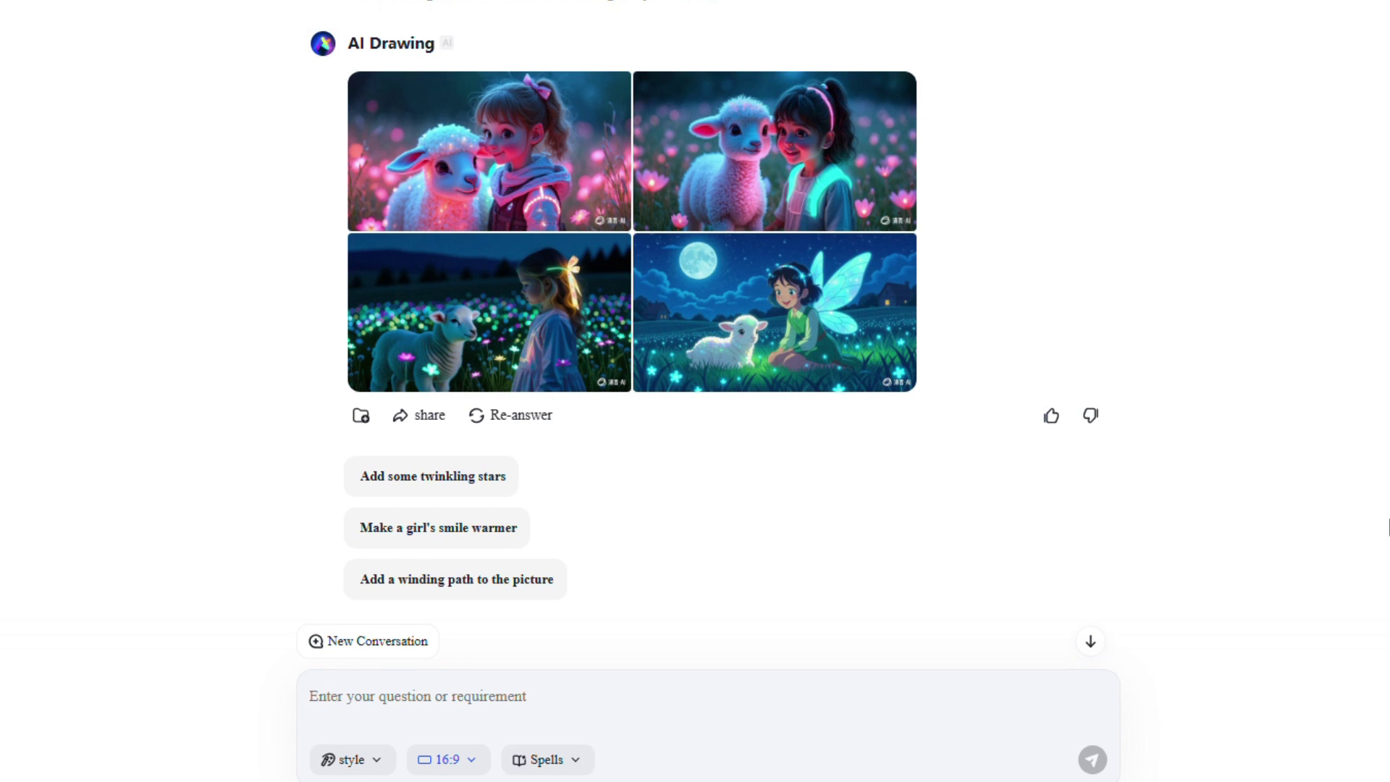
# - Generate Pixar-style images from the same girl-and-lamb prompt
pyautogui.write("In a moonlit bioluminescent meadow, an 8-year-old girl with a radiant smile and wavy hair tied back in a soft, glowing ribbon stands beside a baby lamb. The lamb's fur is fluffy and iridescent, shimmering with a subtle rainbow hue. Its eyes are large, expressive, and flecked with stars. The girl wears a futuristic rural outfit, blending soft sci-fi elements like glowing accents on her sleeves and collar with pastoral charm. Around them, the meadow glows with neon flowers and luminescent grass, creating a magical, otherworldly atmosphere. Cinematic lighting casts gentle shadows, highlighting the bond between the girl and the lamb.")
pyautogui.click(369, 757)
pyautogui.scroll(-6, 388, 599)
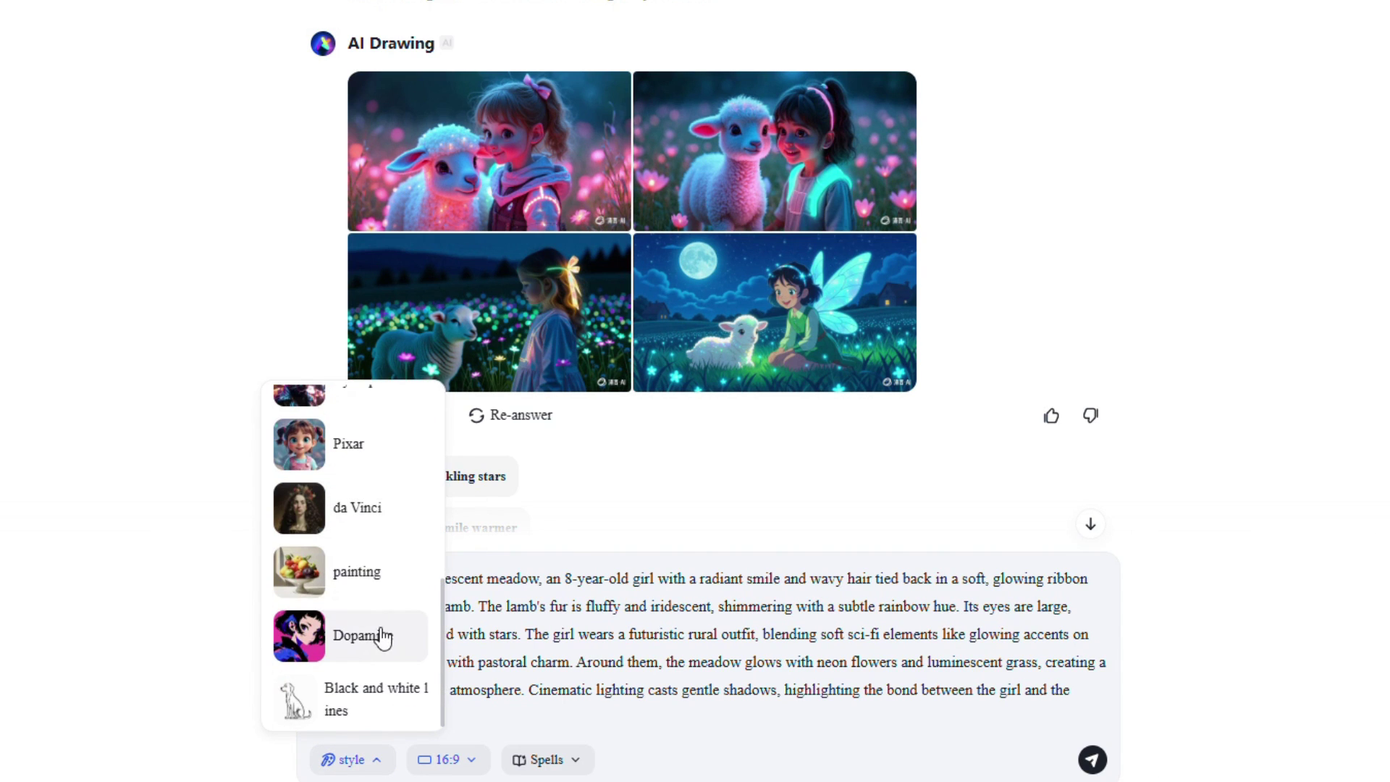
pyautogui.click(366, 443)
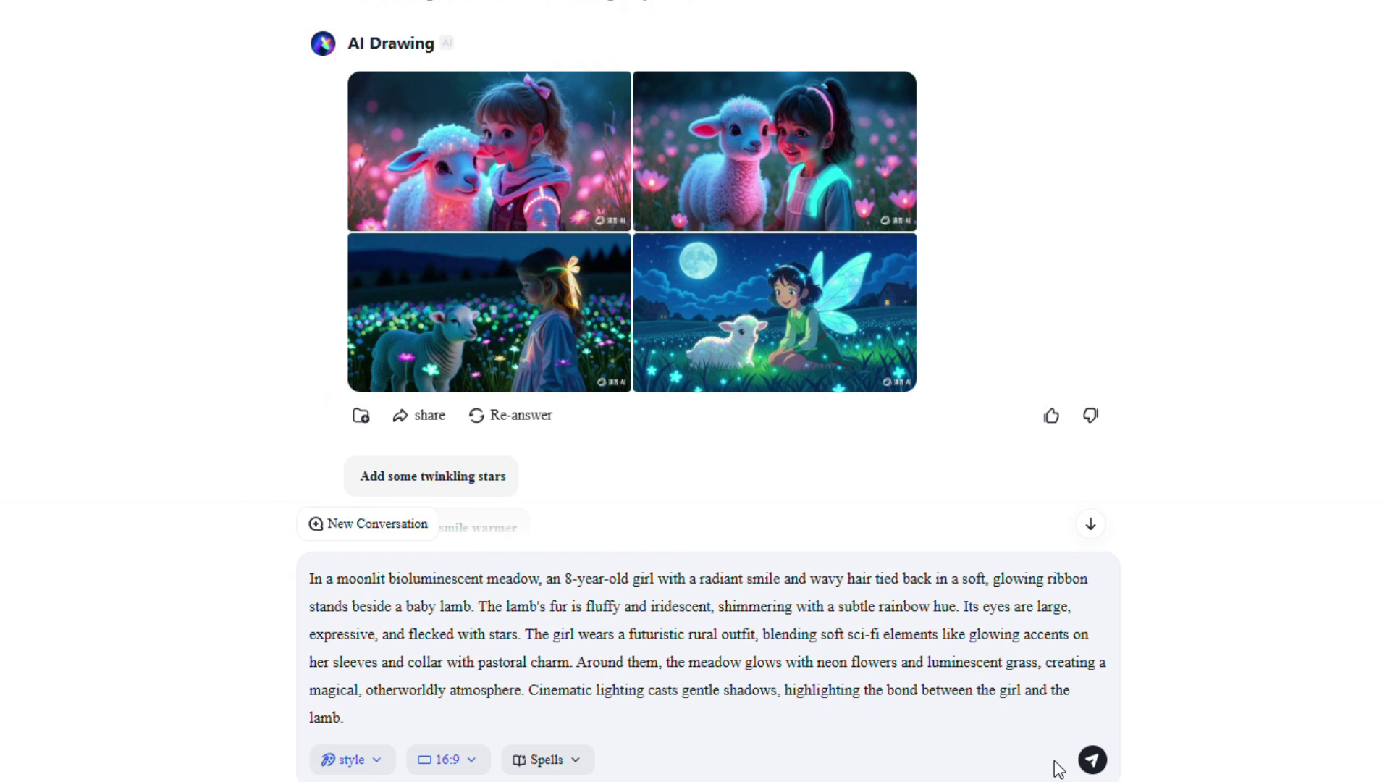
pyautogui.click(1093, 760)
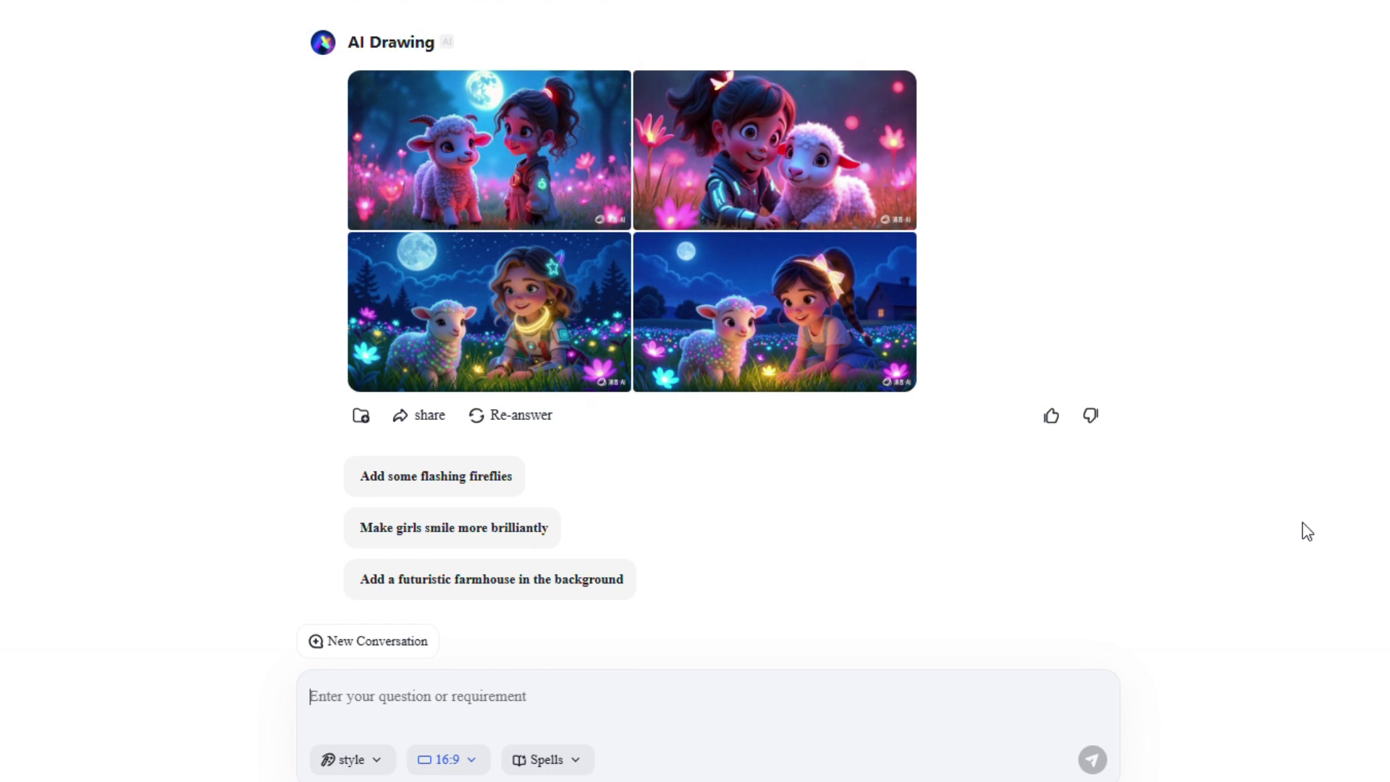
pyautogui.scroll(10, 1307, 532)
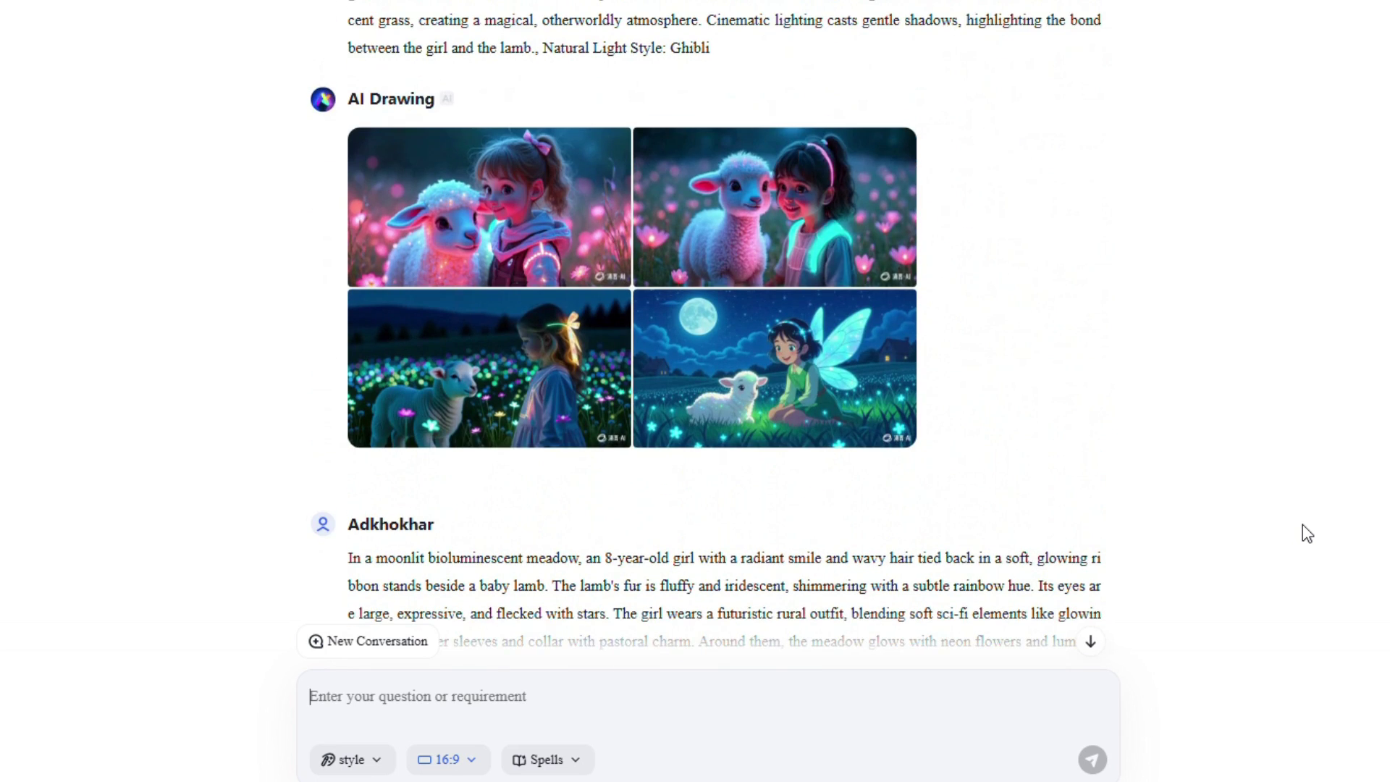
pyautogui.scroll(-10, 1265, 543)
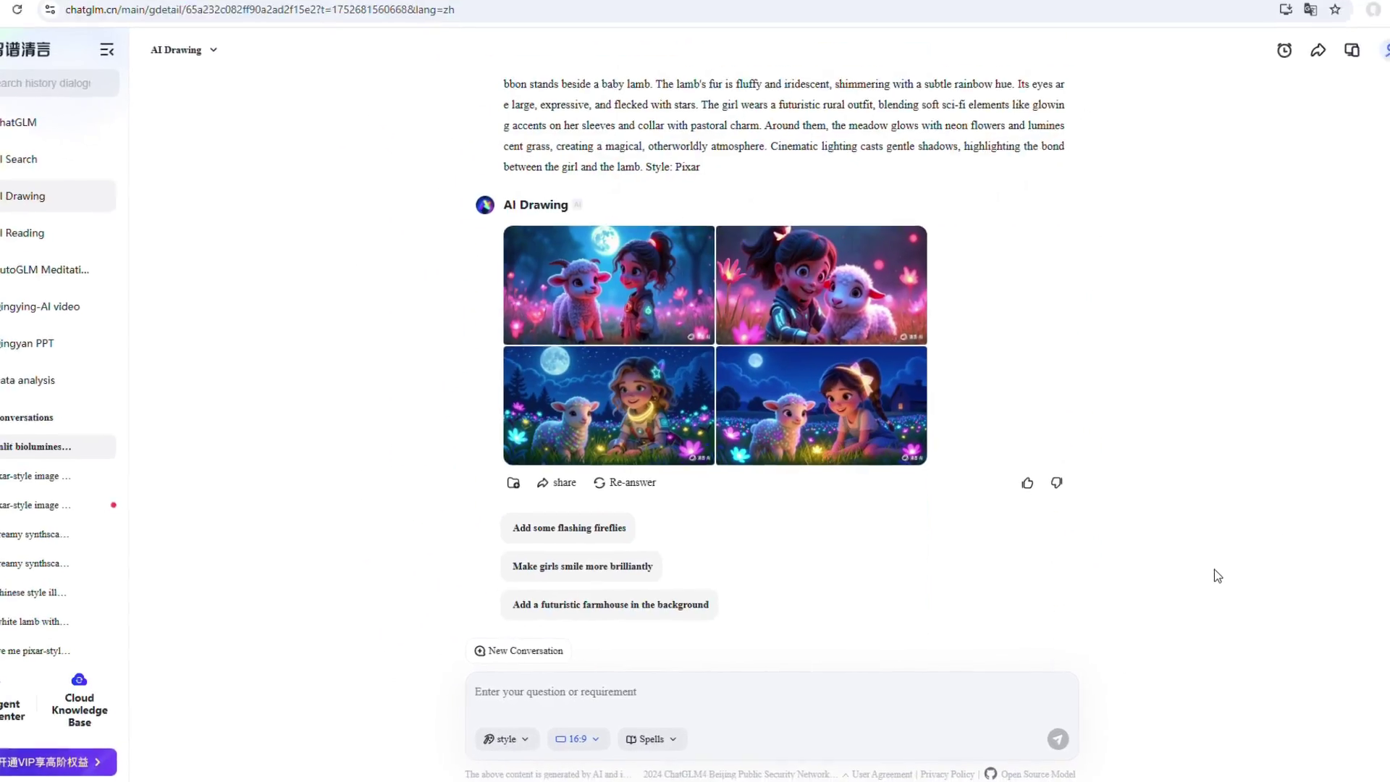
# - View the Pixar lamb images full size and download the girl-hugging-lamb image
pyautogui.click(608, 284)
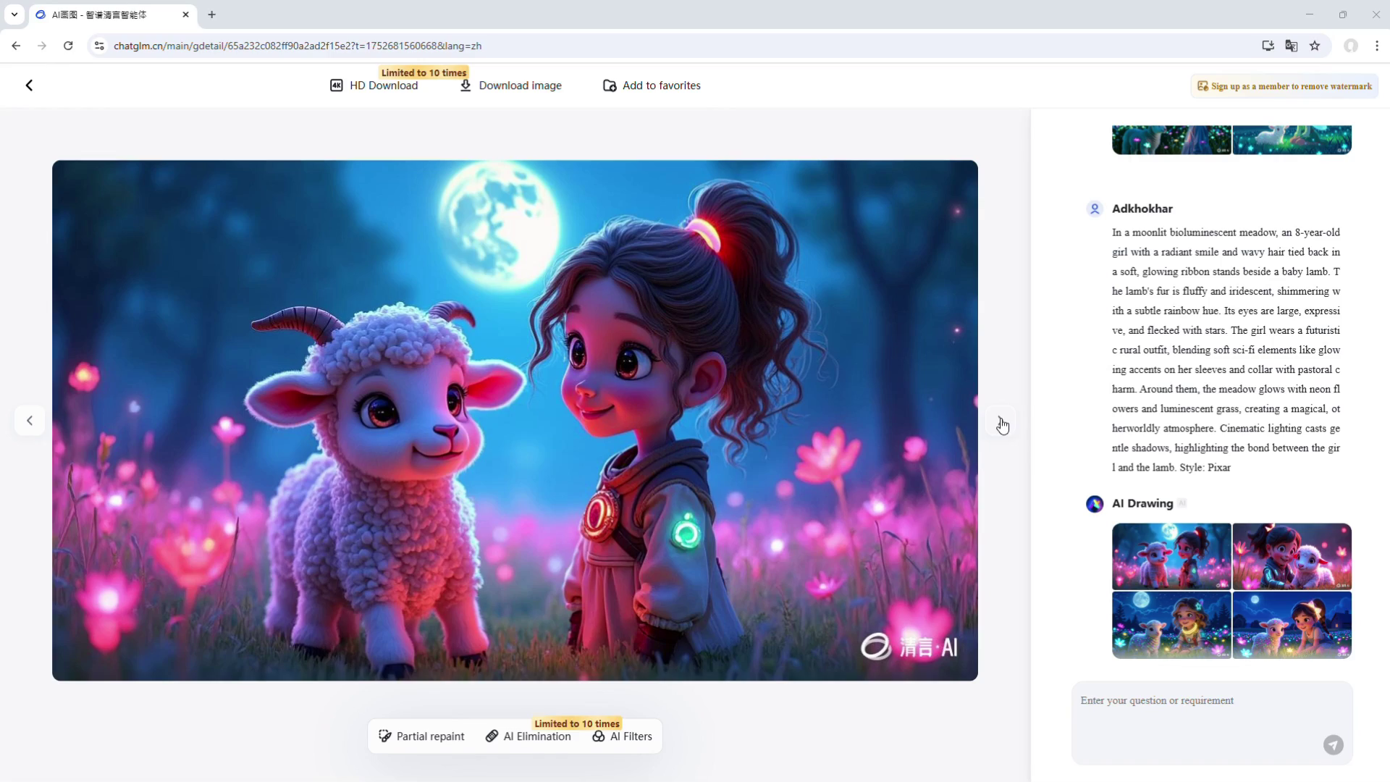
pyautogui.click(1001, 423)
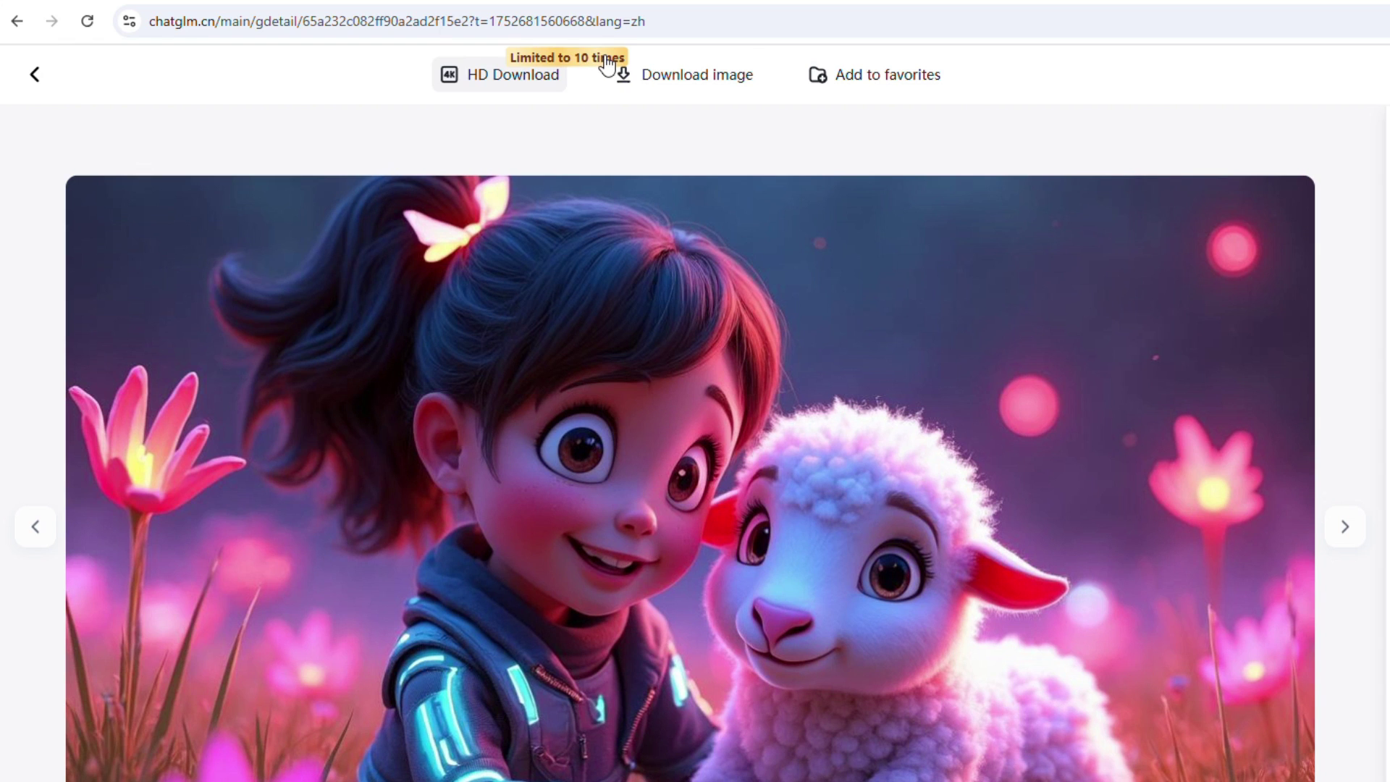
pyautogui.click(690, 80)
# - Preview the AI Elimination and AI Filters tools, then close the image viewer
pyautogui.scroll(-3, 717, 87)
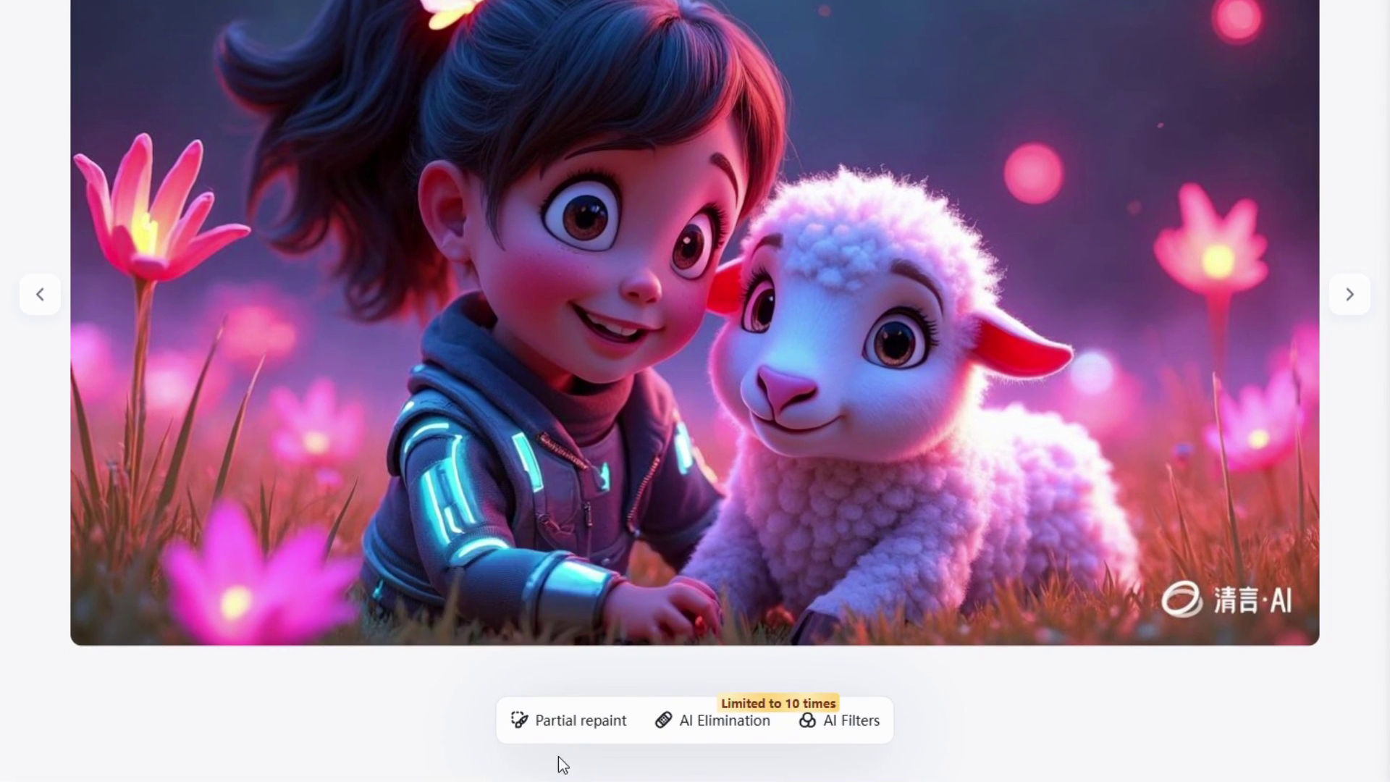
pyautogui.moveTo(570, 732)
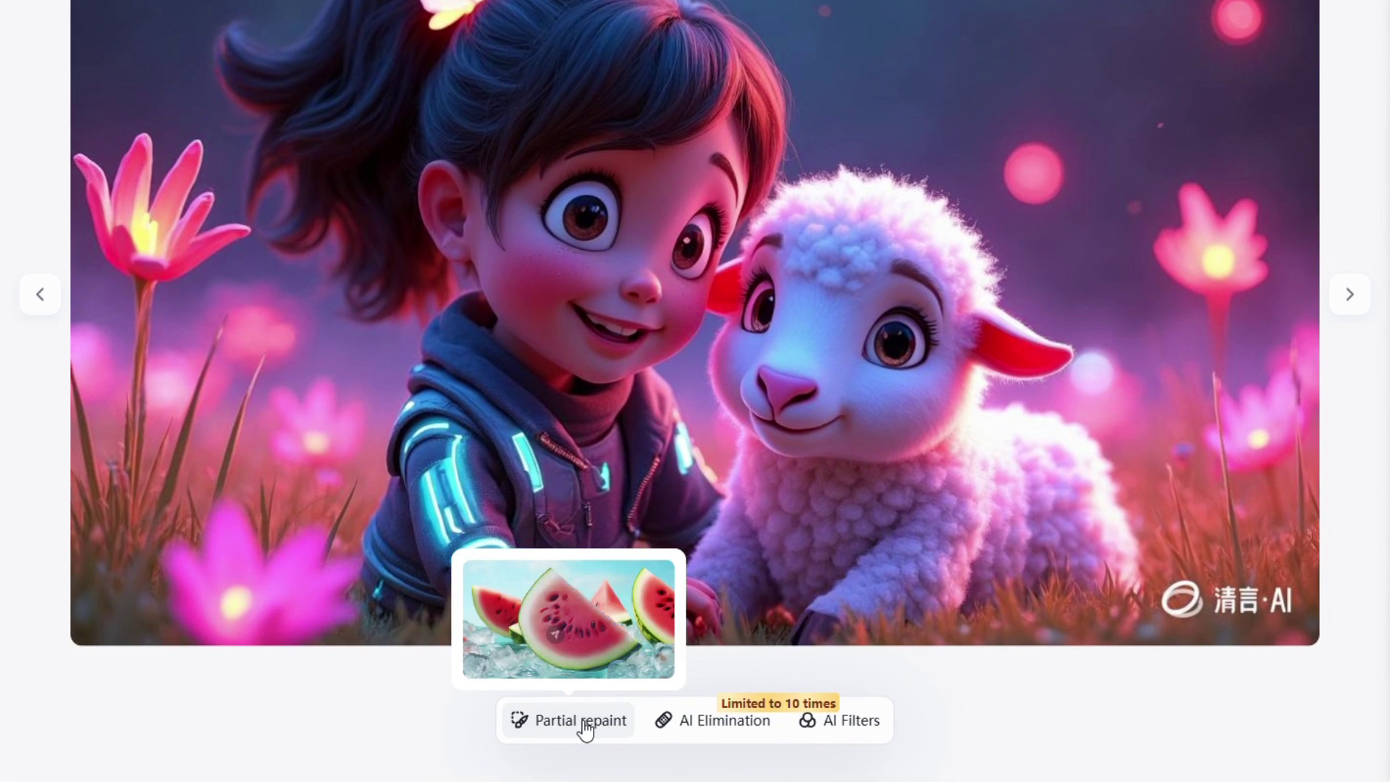
pyautogui.moveTo(670, 723)
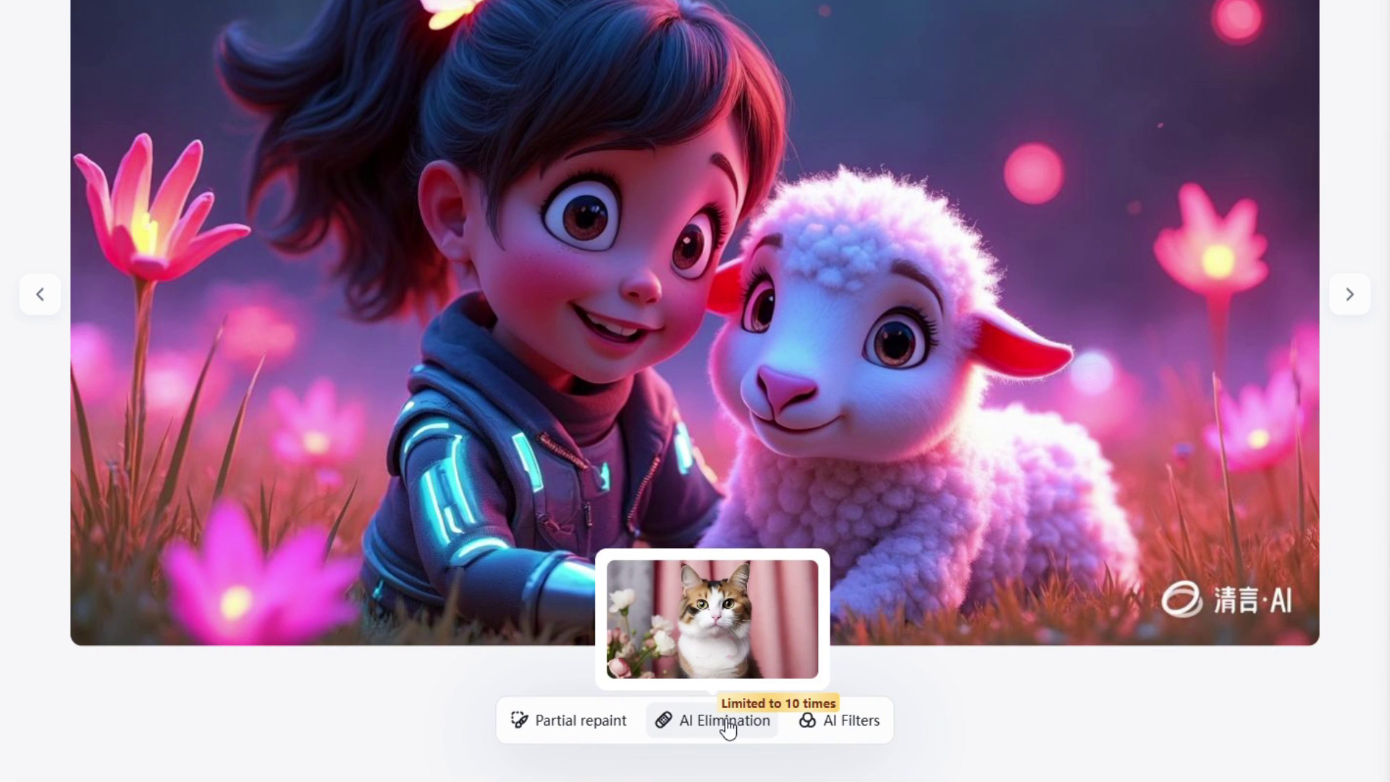
pyautogui.moveTo(835, 724)
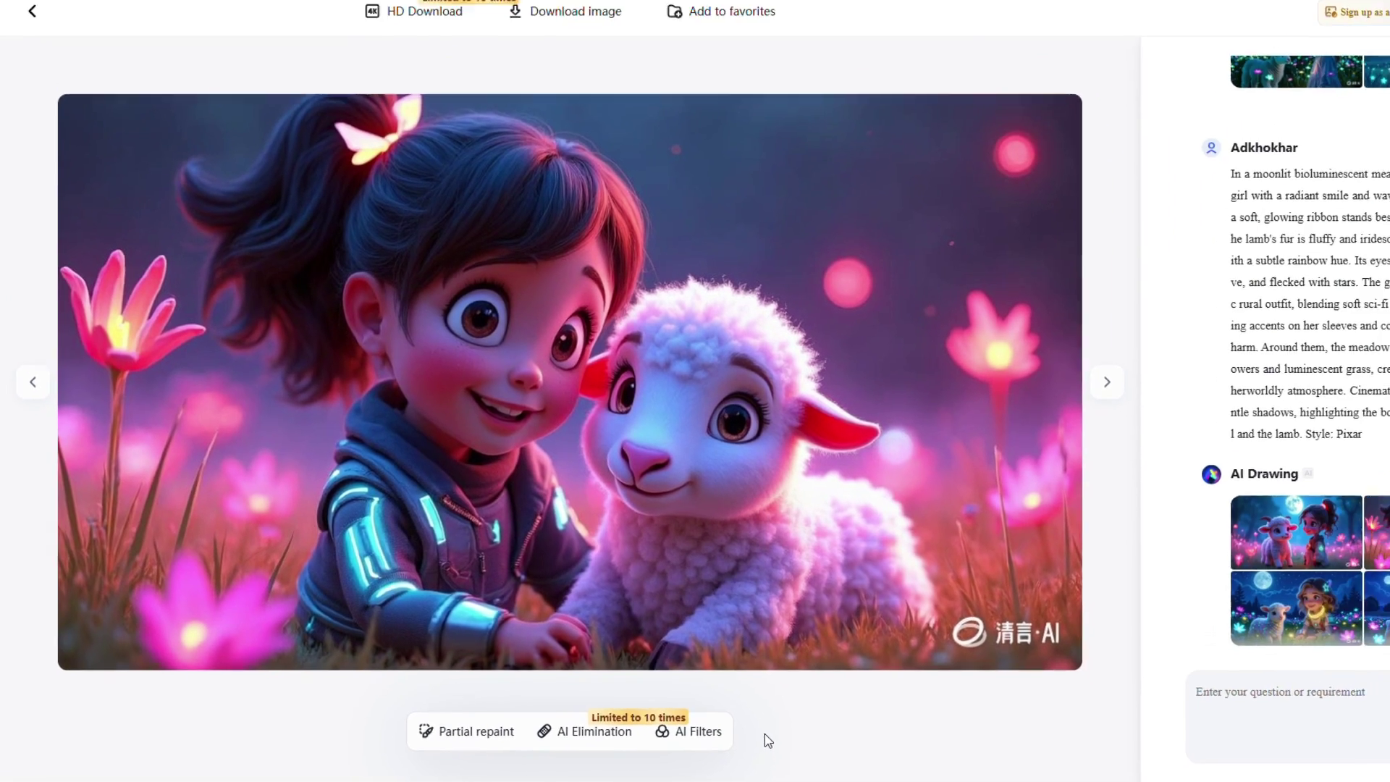
pyautogui.press('Escape')
# - Generate images from the pasted girl-and-bunny enchanted forest prompt
pyautogui.click(745, 690)
pyautogui.write("In an AI-enhanced forest, the 8-year-old girl sits cross-legged on a mossy ground, her eyes filled with wonder. Beside her, a baby bunny with oversized, cotton-like ears and fur that shifts in color like a chameleon perches on its hind legs. The bunny's eyes are bright and curious, resembling tiny gems. The girl's outfit has subtle tech integrations, like a wristband that glows with soft light. The forest around them is alive with holographic plants and trees, emitting a soft hum of energy. Sunlight filters through the canopy, creating dappled patterns of light and shadow on the characters.")
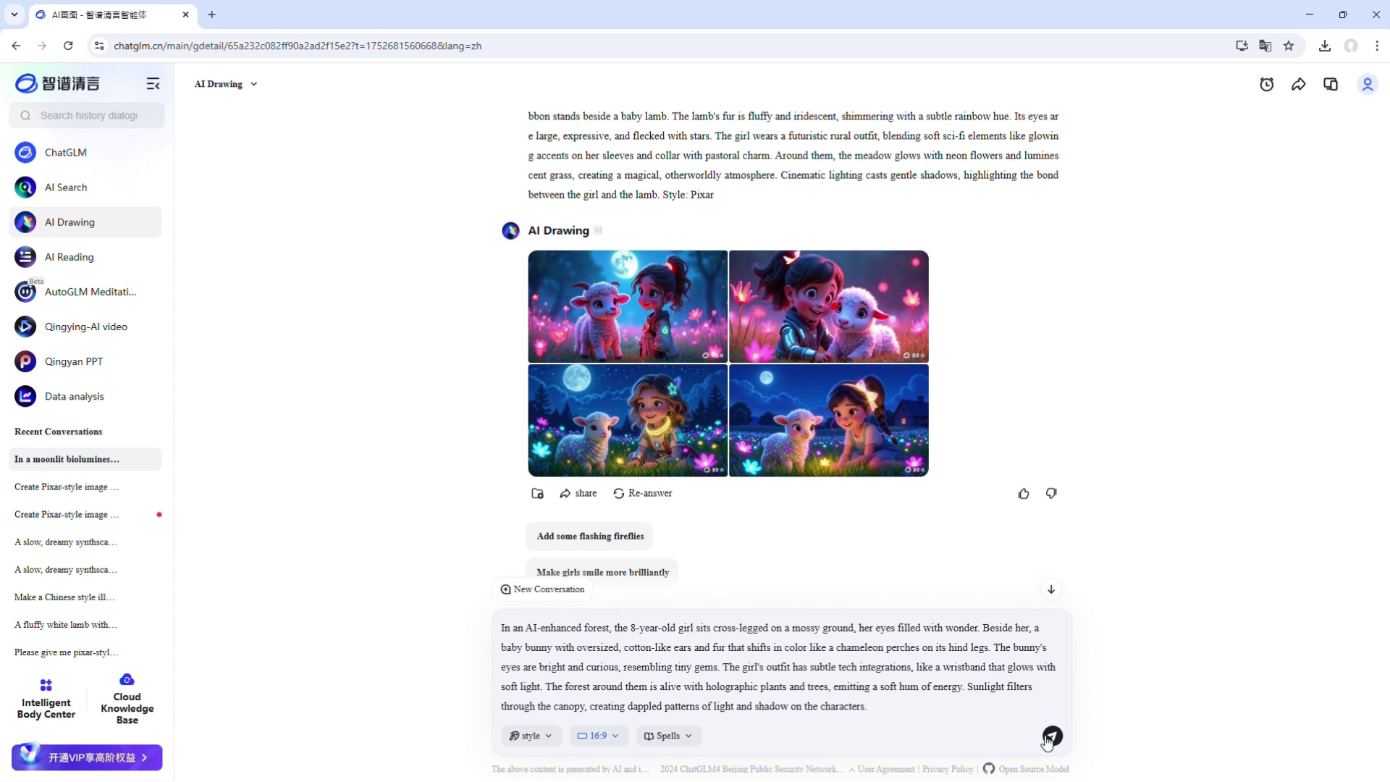
pyautogui.click(1052, 736)
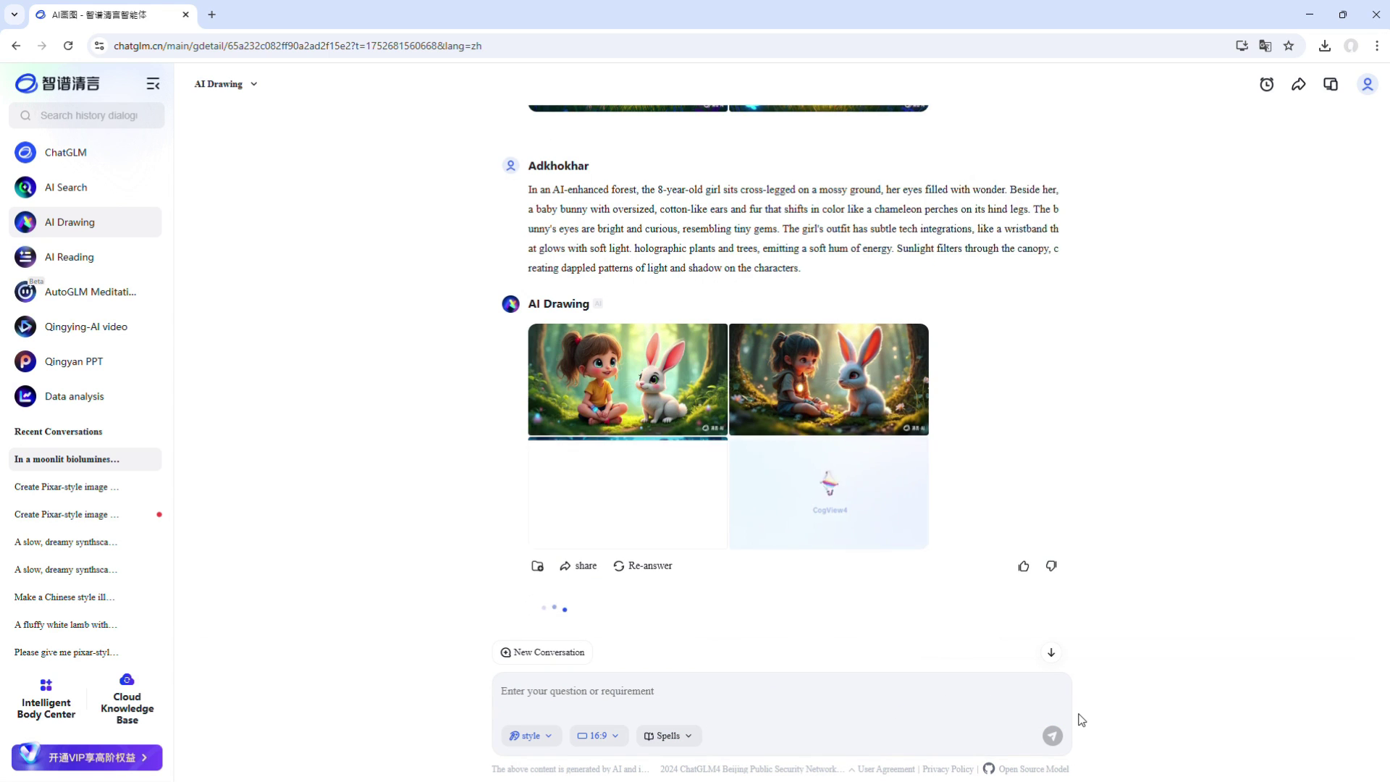
# - Browse the generated images full size through to the baby calf images
pyautogui.click(629, 413)
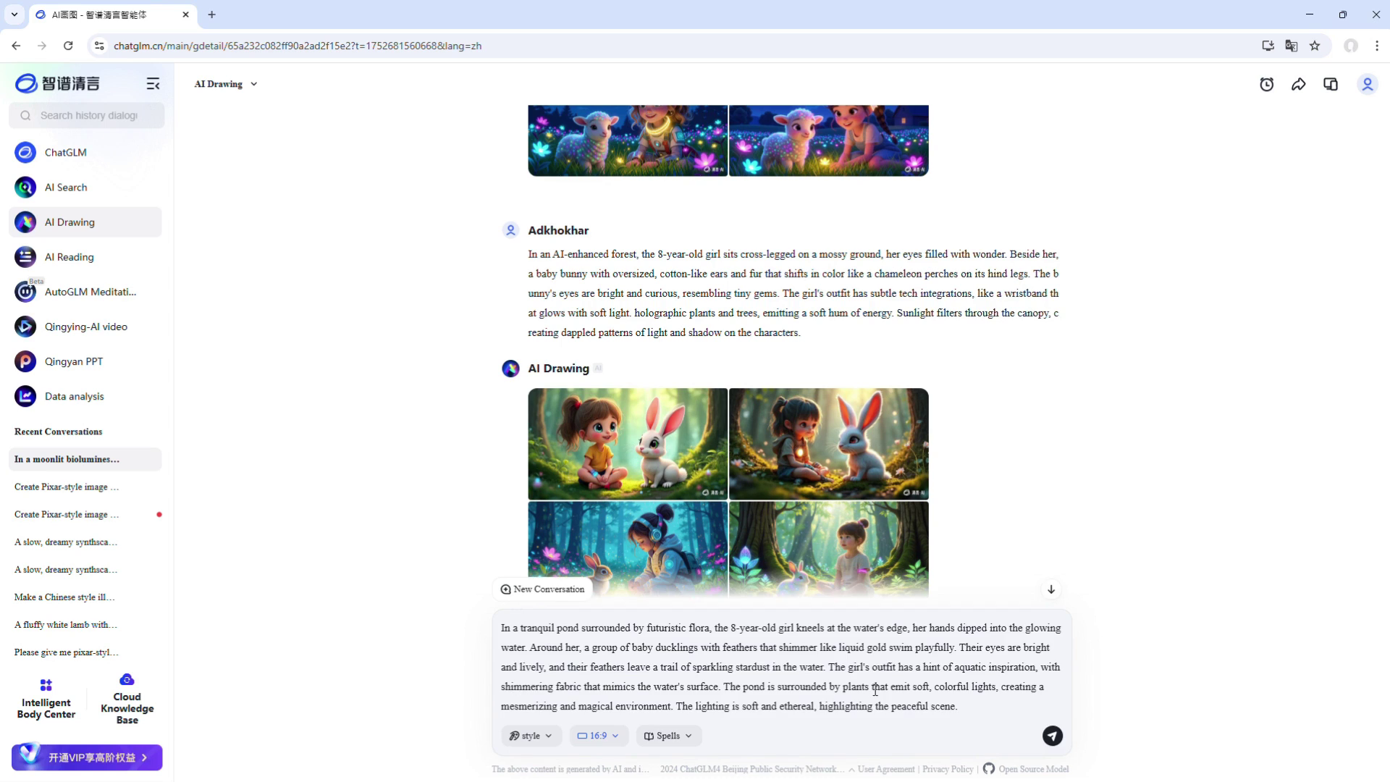
pyautogui.press('Return')
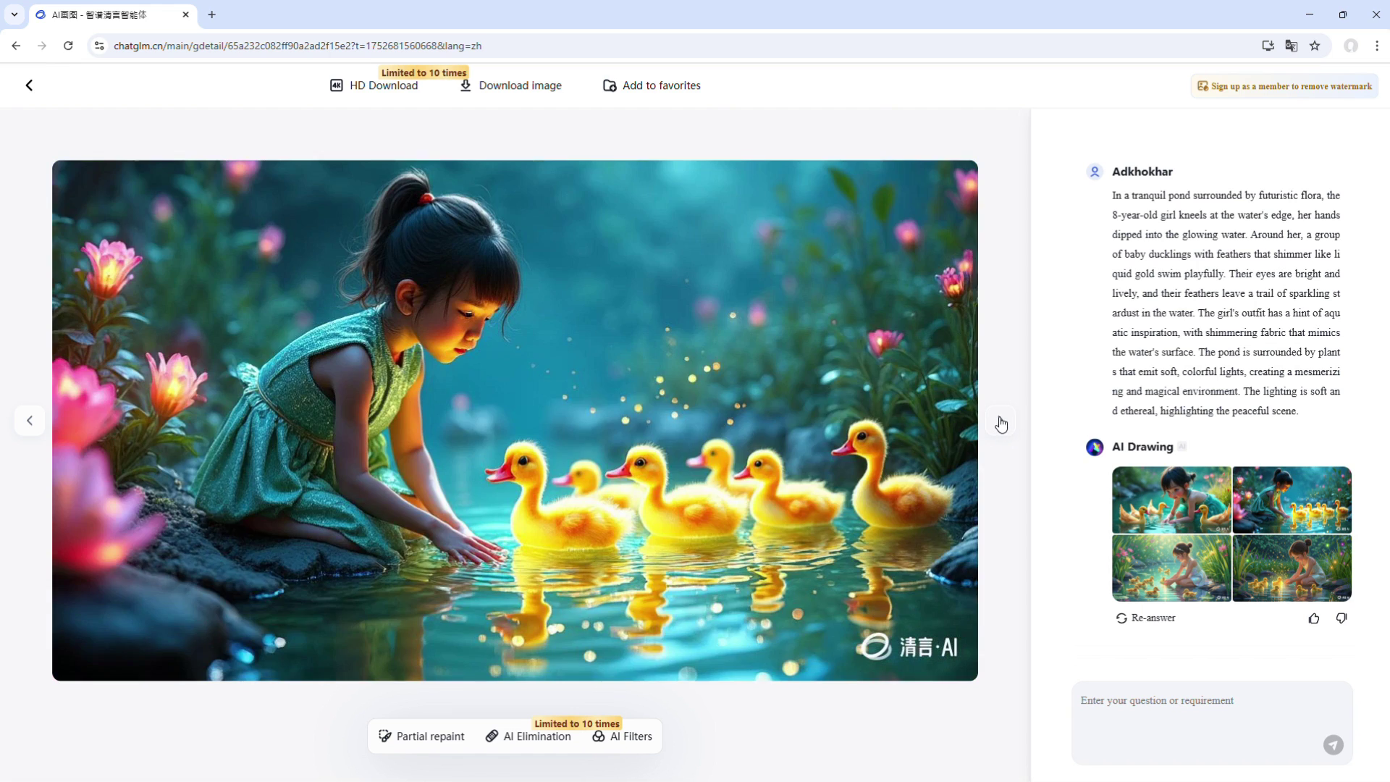
pyautogui.click(1001, 423)
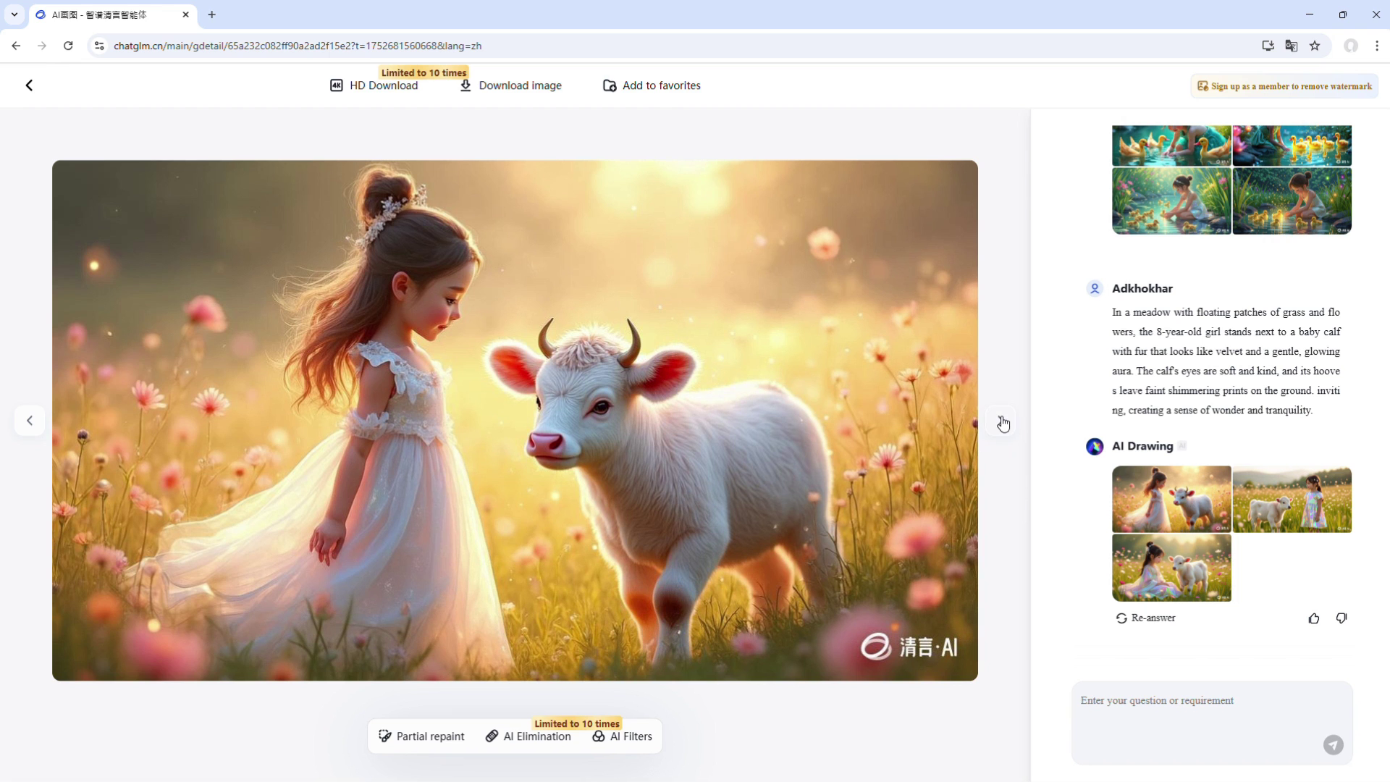
pyautogui.click(1003, 423)
pyautogui.click(1003, 424)
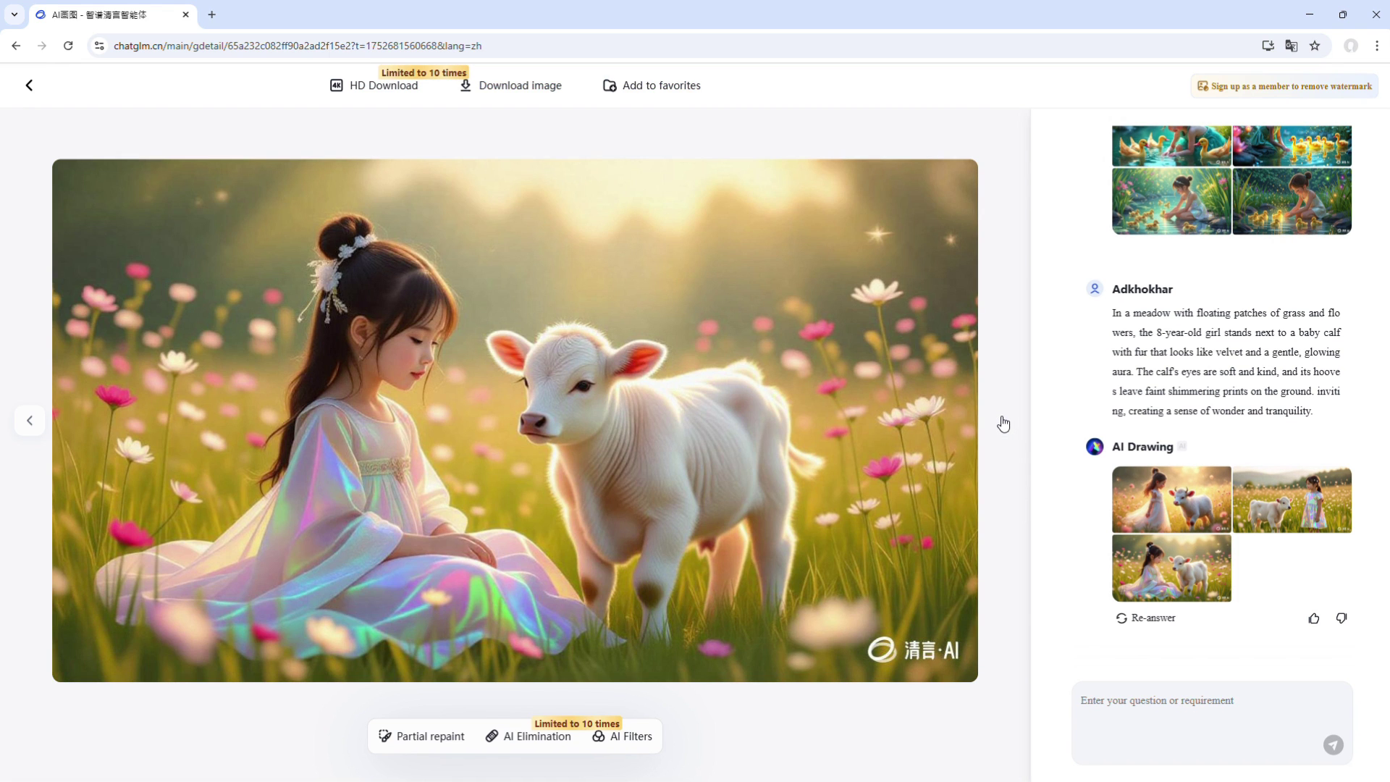
pyautogui.click(1003, 424)
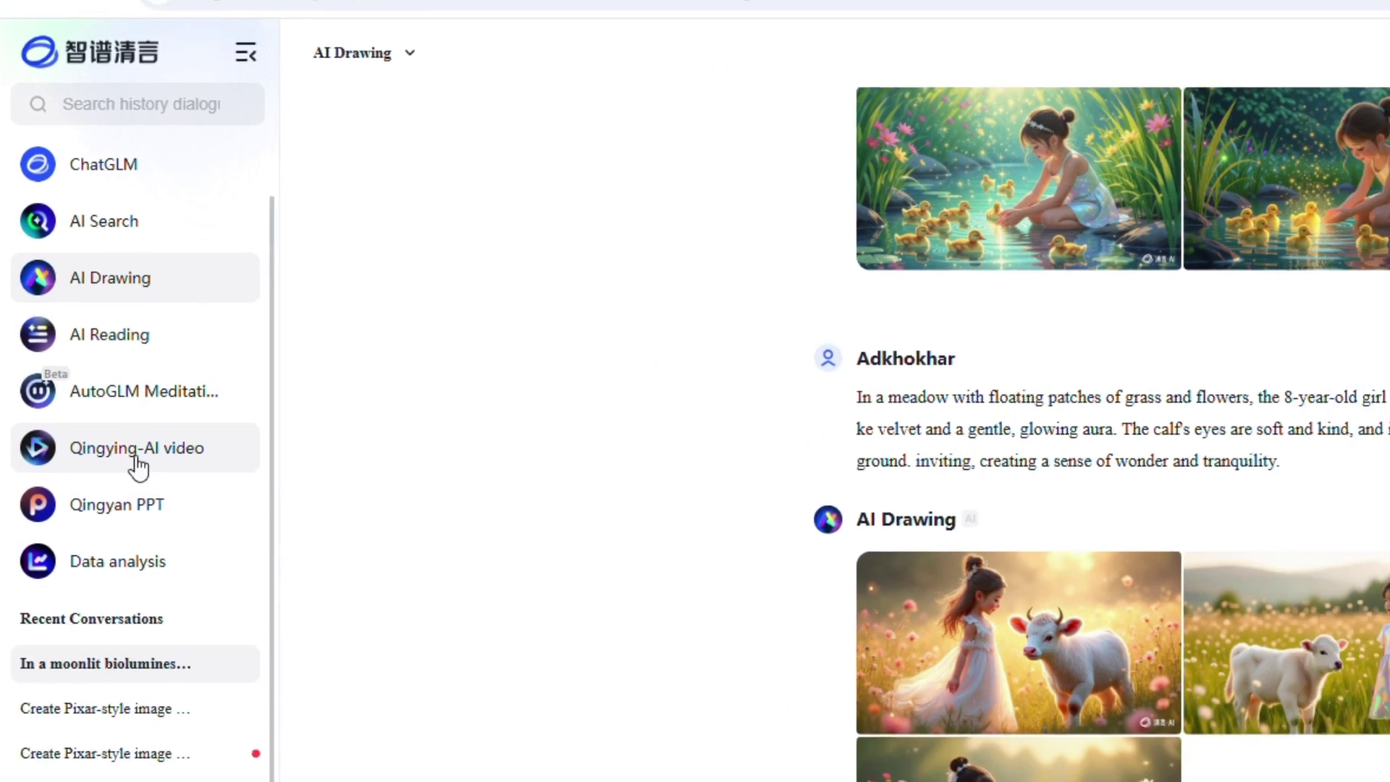
# - Upload the girl-and-bunny image to Qingying AI video at its original proportions, uncropped
pyautogui.click(216, 483)
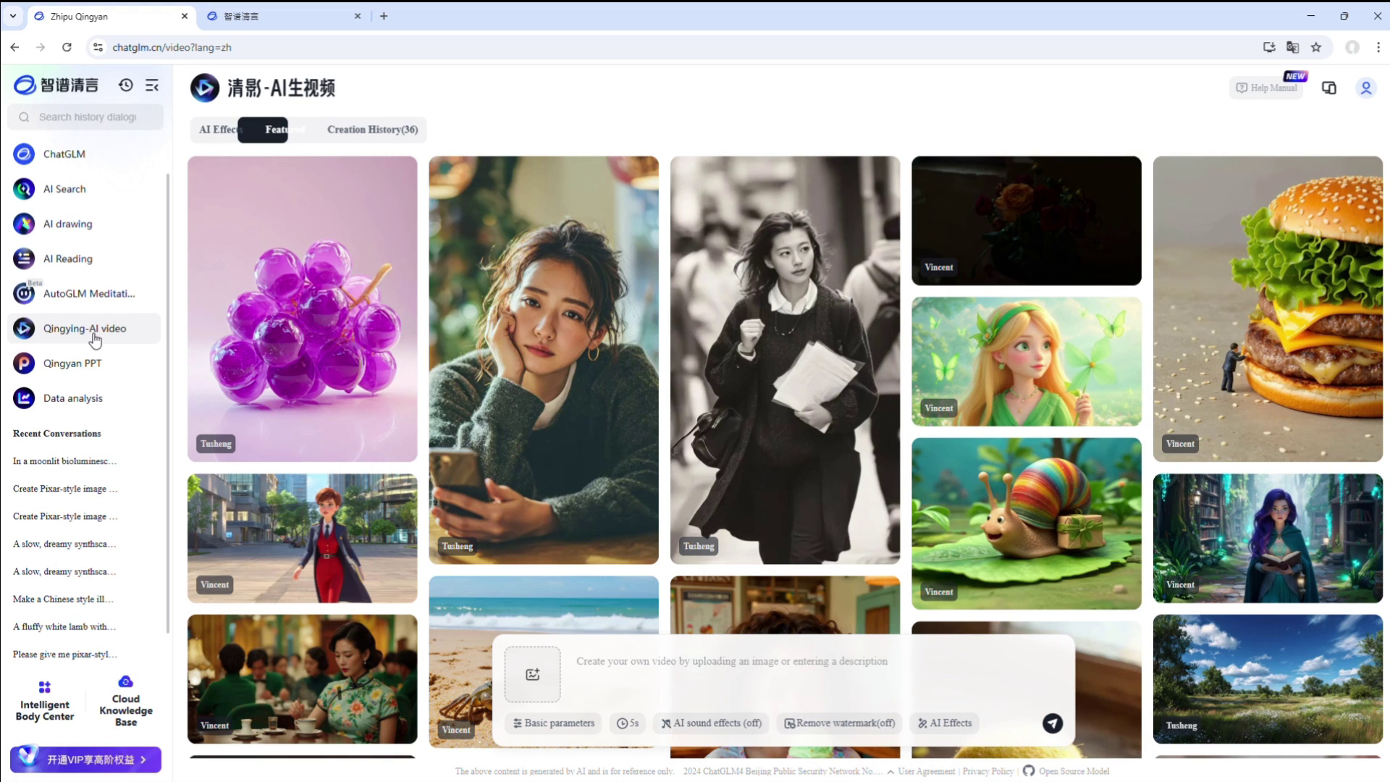
pyautogui.click(533, 686)
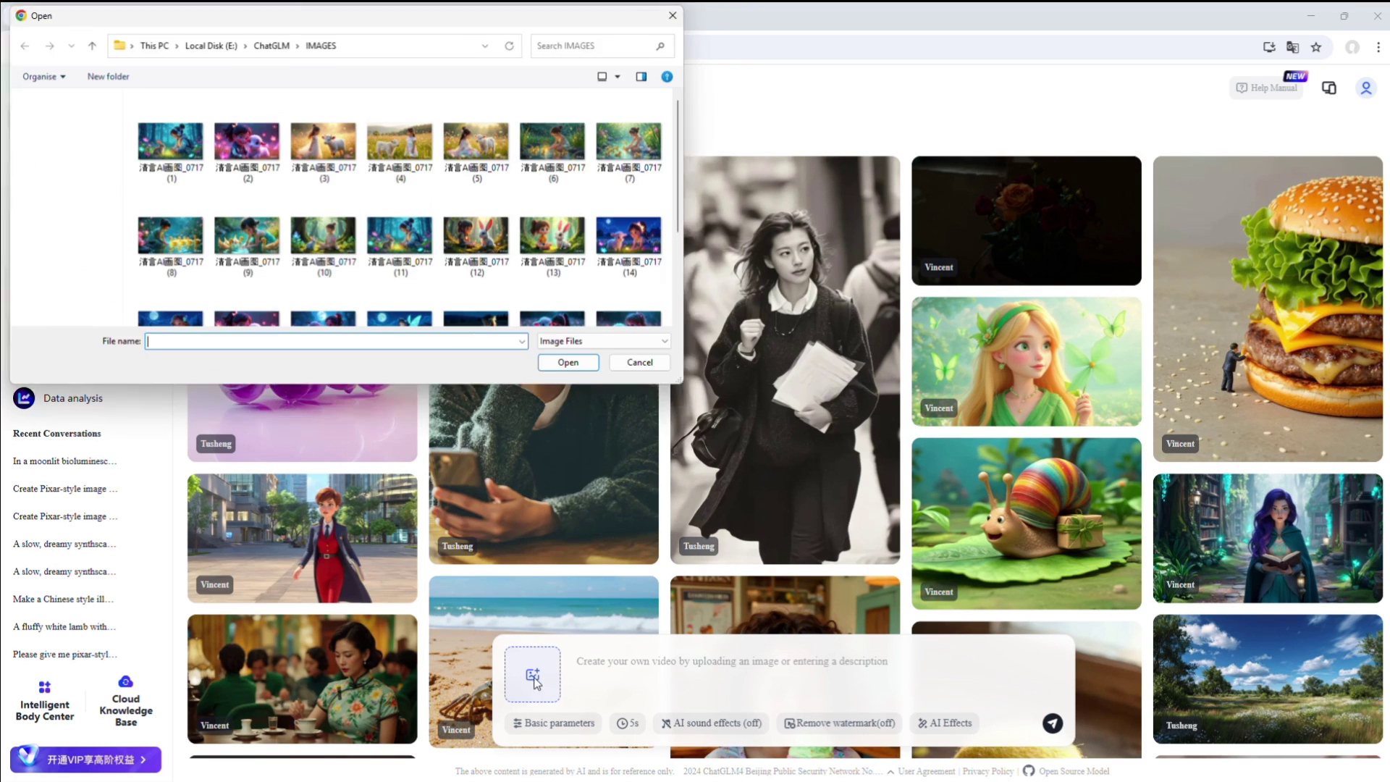
pyautogui.click(563, 245)
pyautogui.click(573, 366)
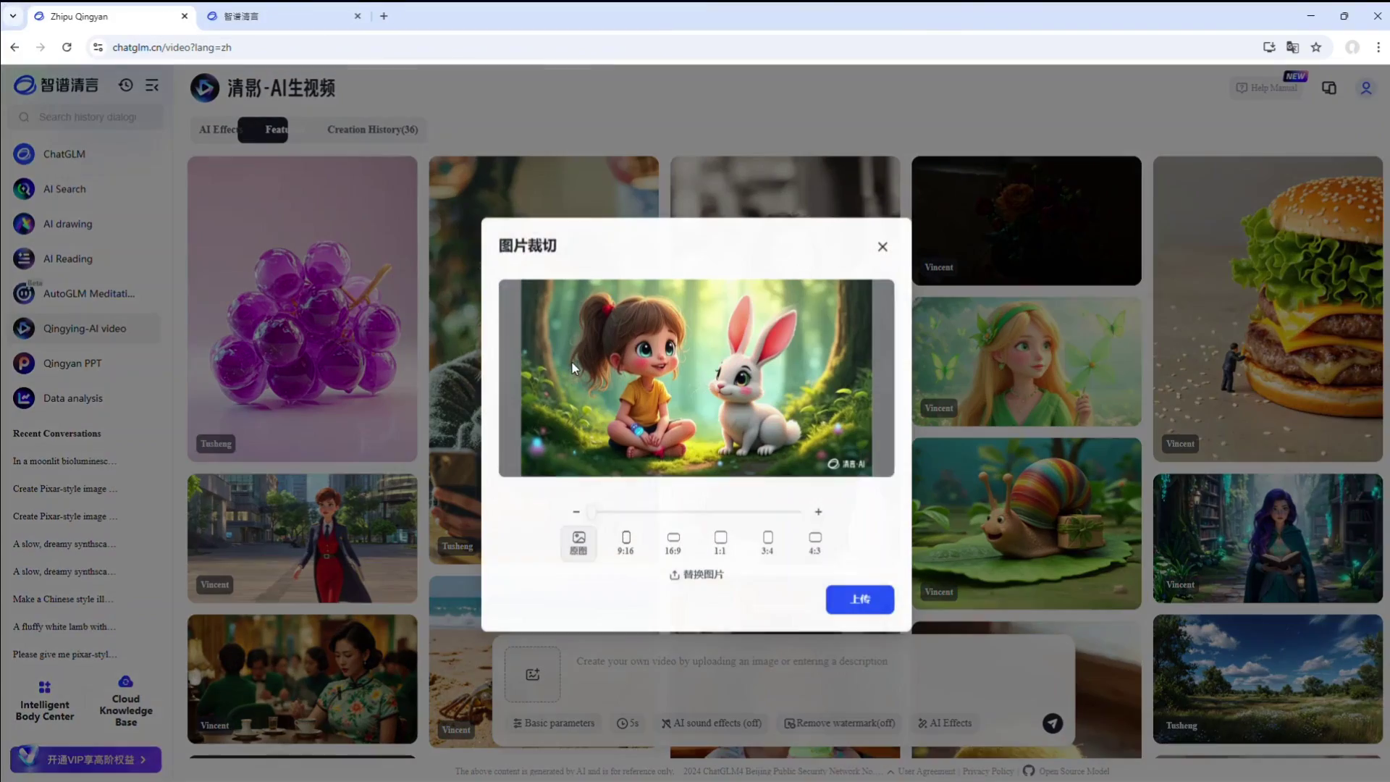
pyautogui.click(718, 538)
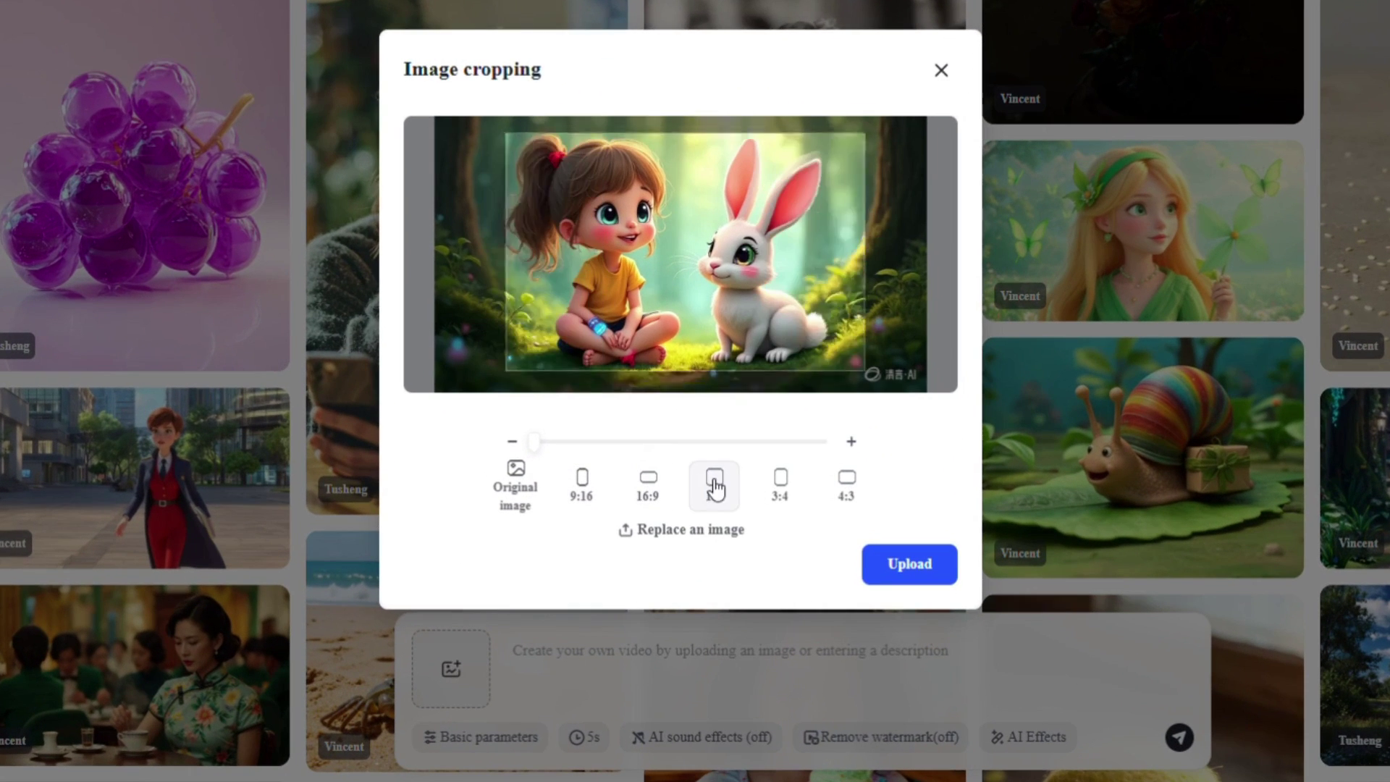
pyautogui.click(781, 484)
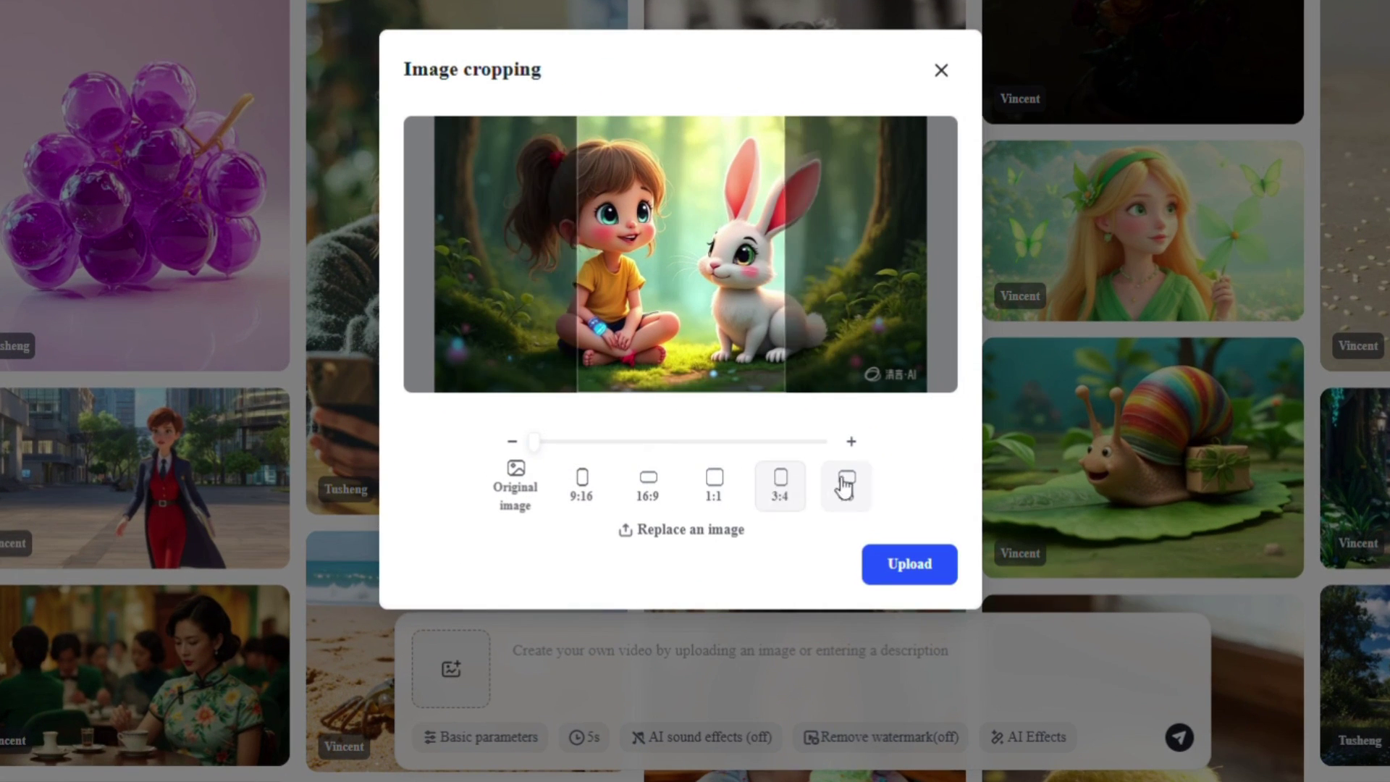
pyautogui.click(846, 484)
pyautogui.click(515, 481)
pyautogui.click(920, 564)
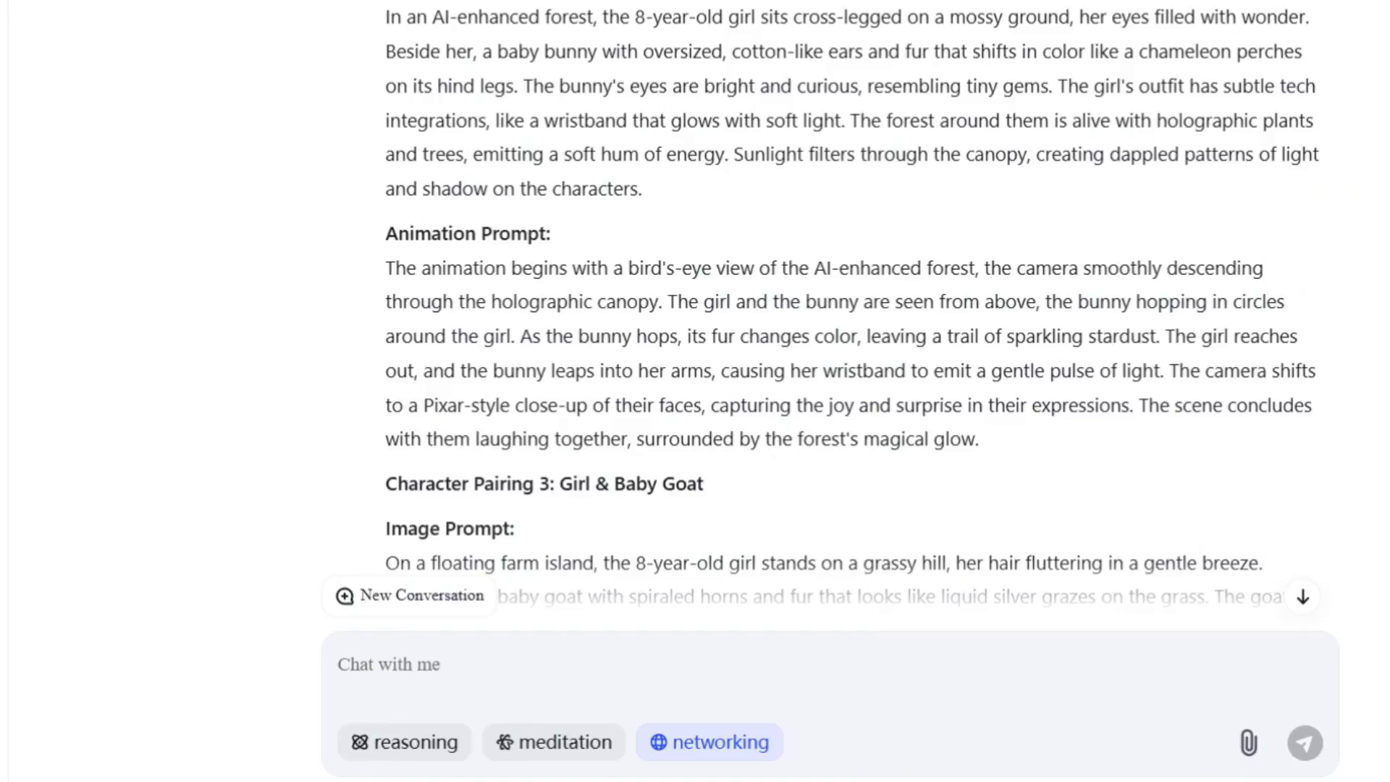
# - Copy the bunny animation prompt and paste it as the video description
pyautogui.scroll(3, 817, 326)
pyautogui.scroll(-4, 817, 326)
pyautogui.moveTo(445, 156); pyautogui.dragTo(889, 292)
pyautogui.rightClick(853, 224)
pyautogui.press('Escape')
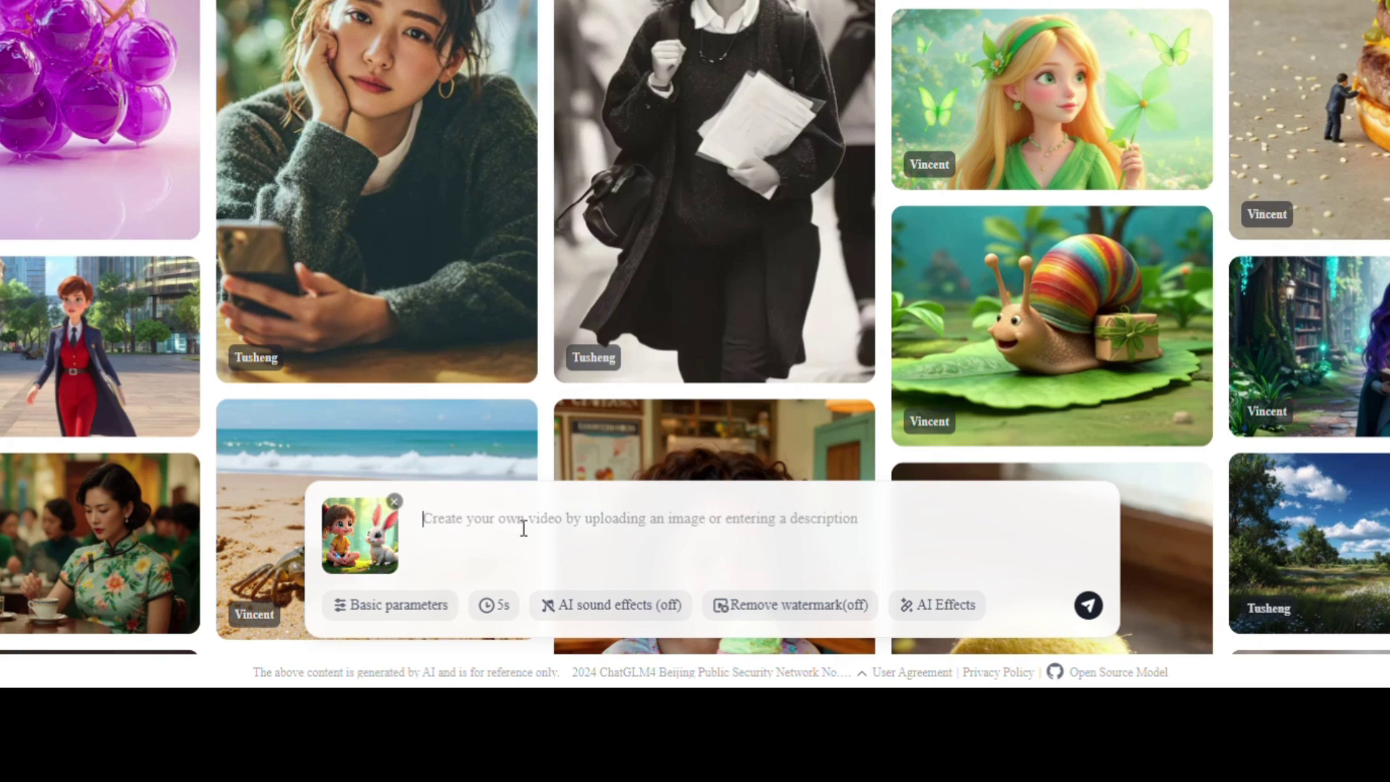
pyautogui.hotkey('ctrl', 'v')
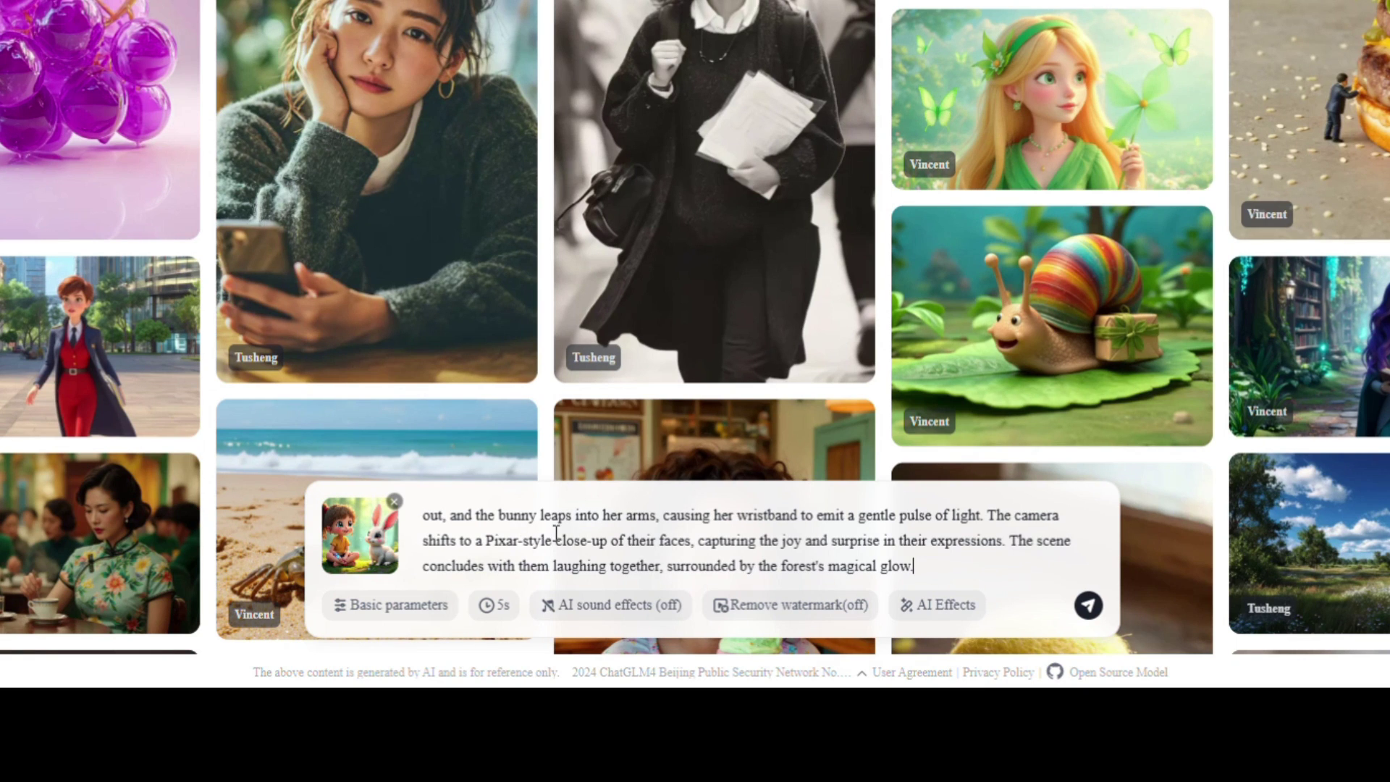
# - Set the bunny video's resolution to 1080P with a 5s duration, reviewing the AI effects options
pyautogui.click(371, 615)
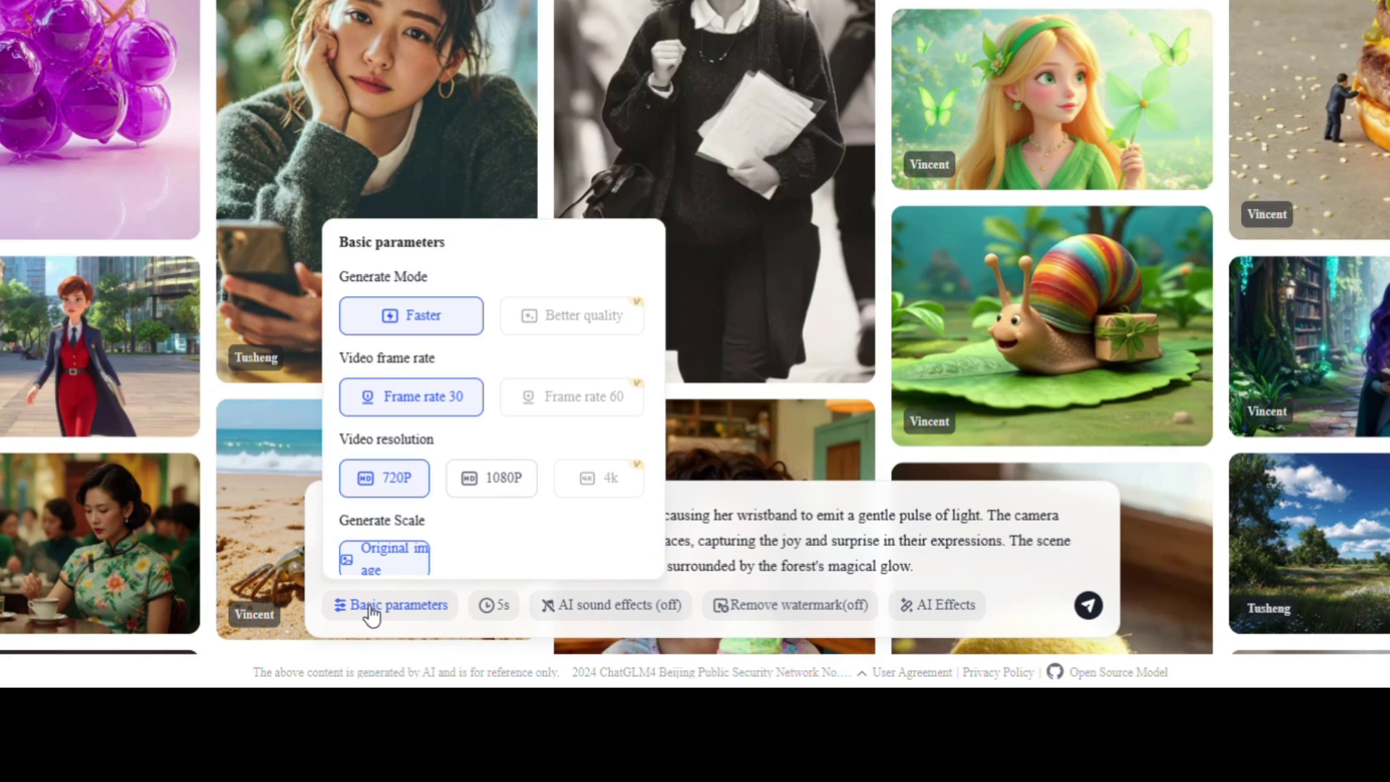
pyautogui.click(502, 488)
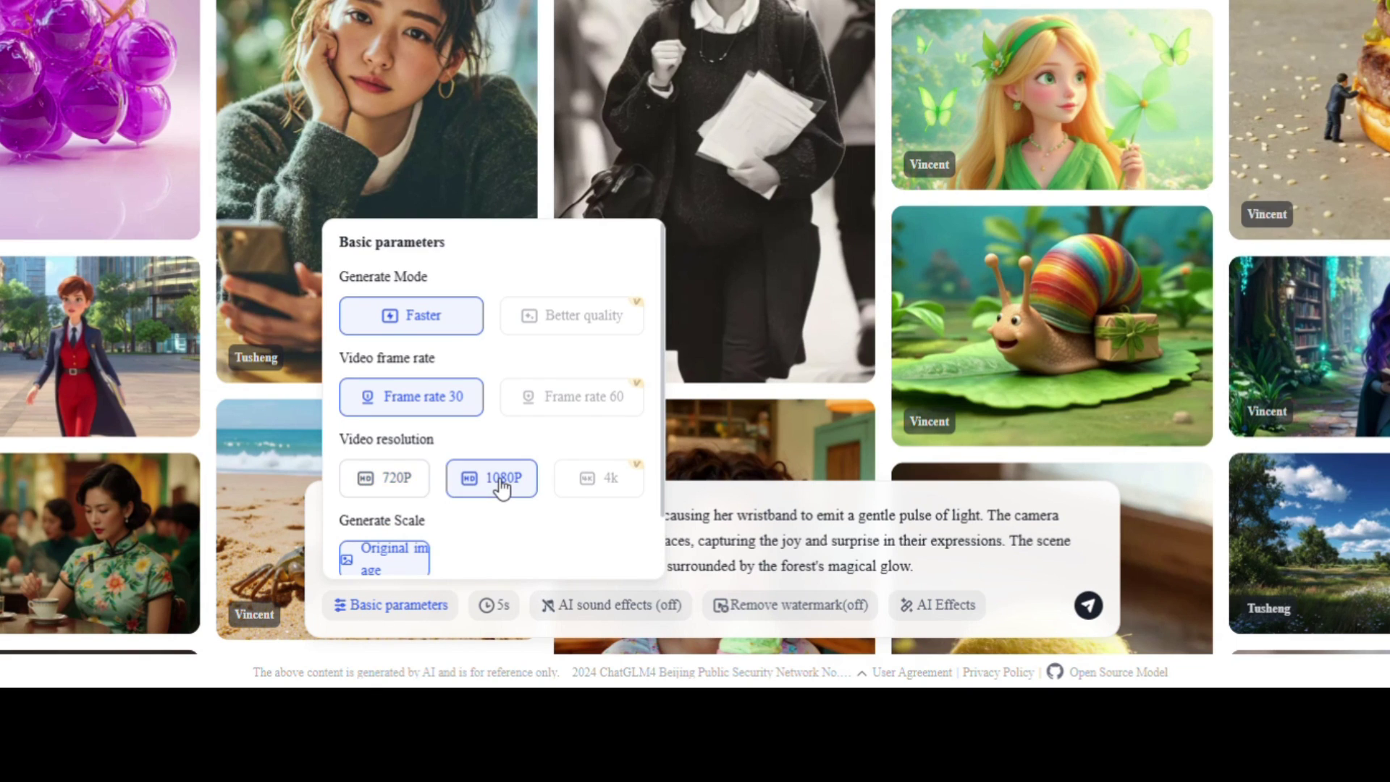
pyautogui.scroll(-2, 502, 489)
pyautogui.click(496, 605)
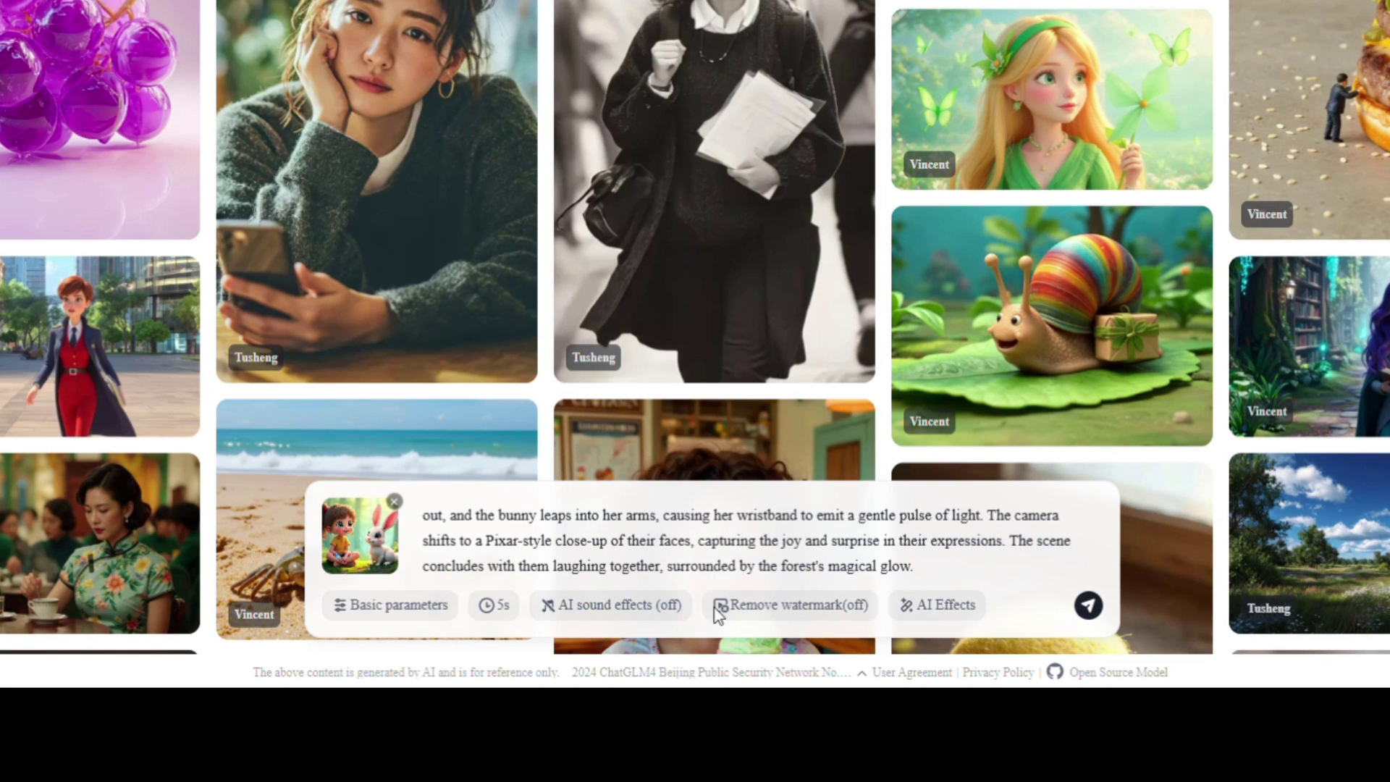
pyautogui.click(939, 615)
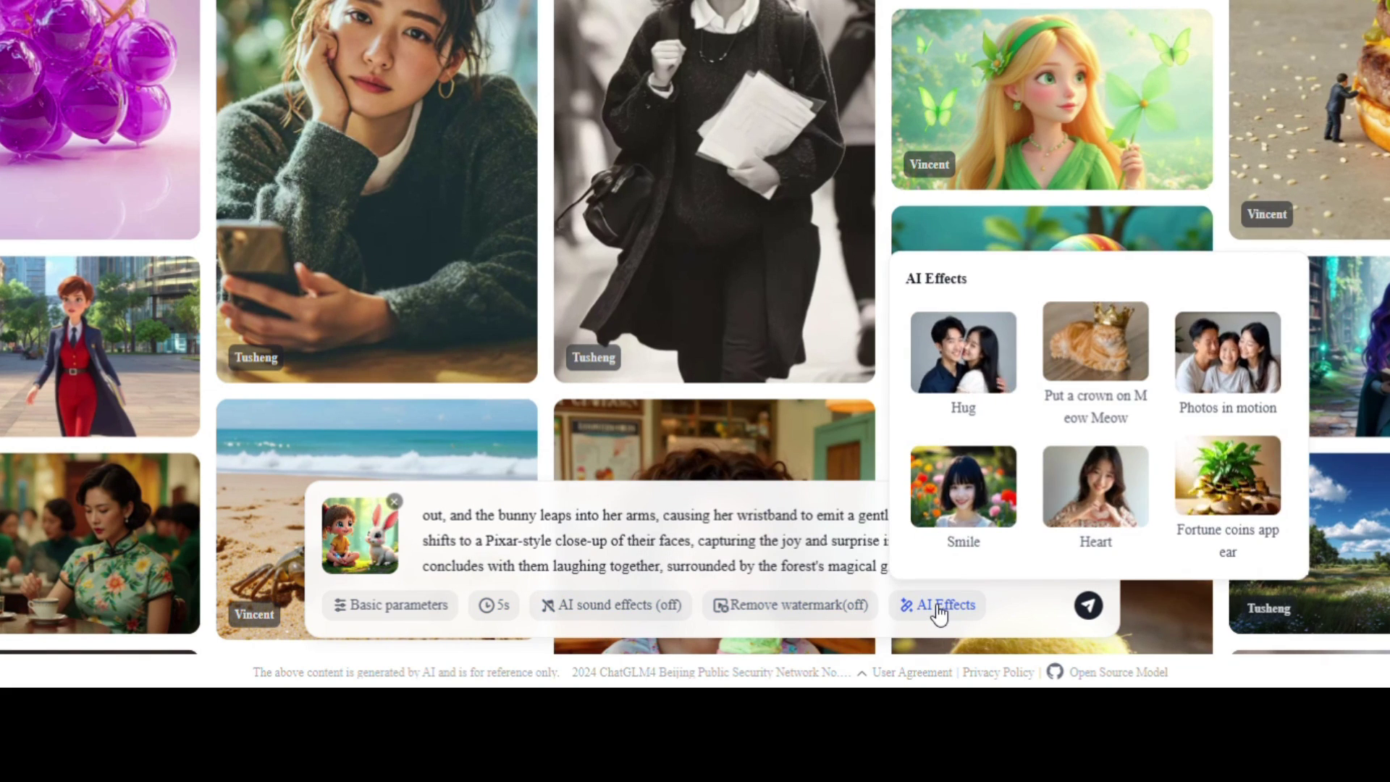
pyautogui.click(945, 614)
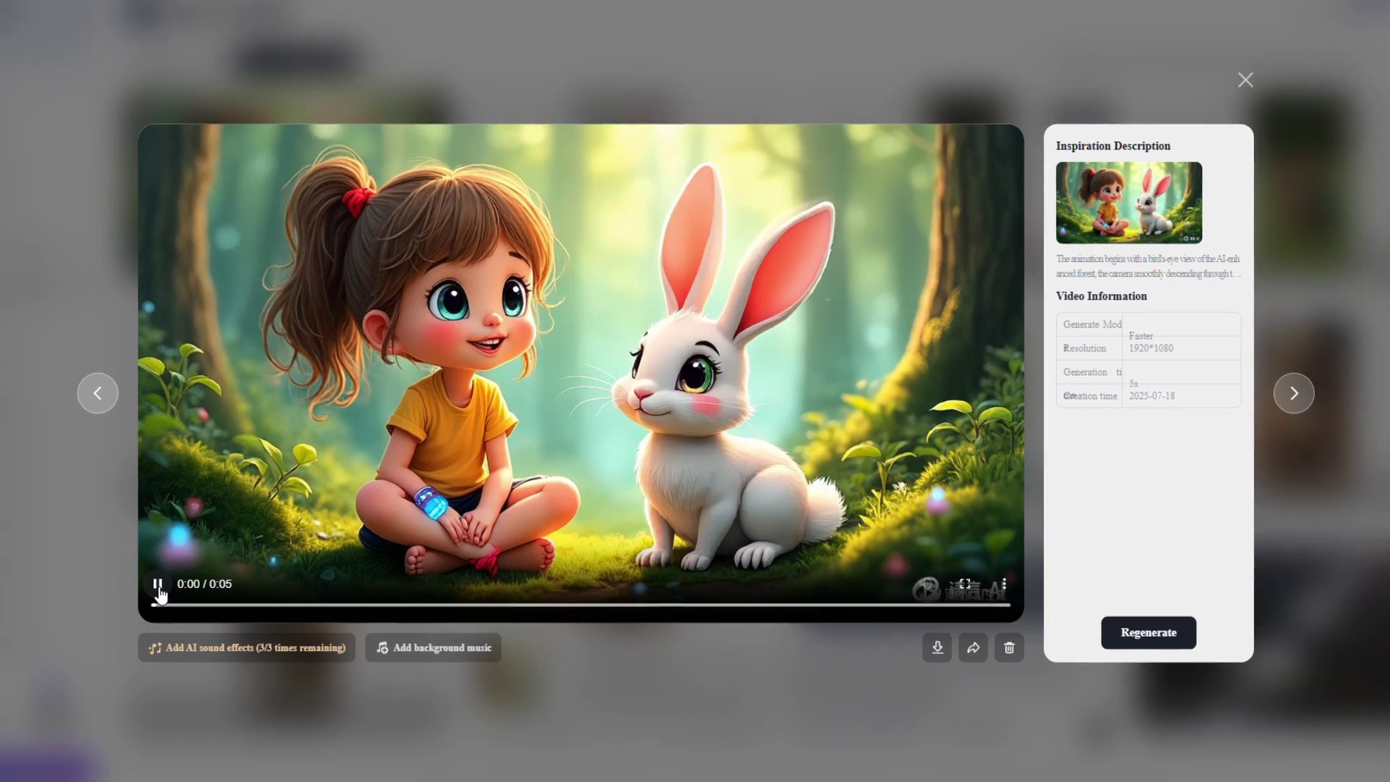
# - Play the generated 5-second girl-and-bunny video
pyautogui.click(221, 598)
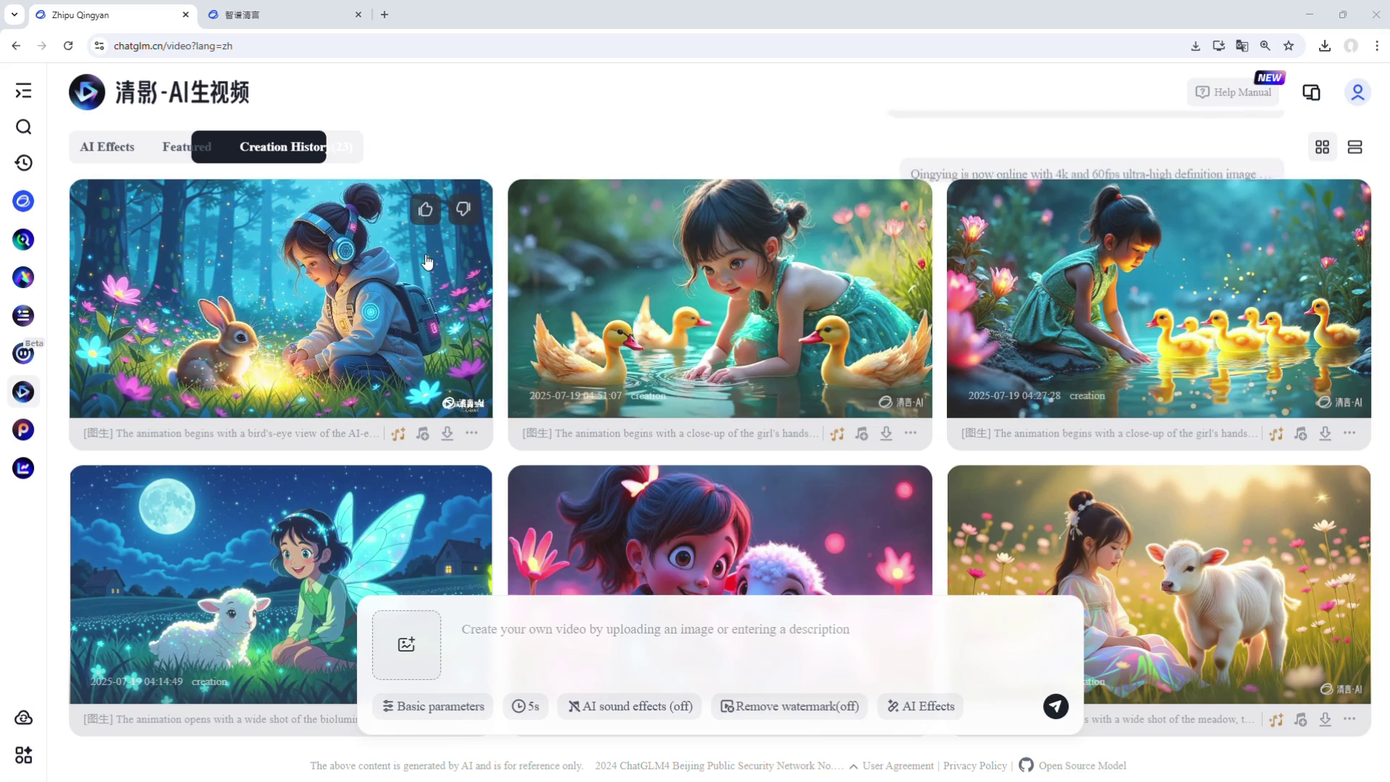
# - Generate the girl-and-glowing-cat floating island clip at 1080P, 5 seconds, and open it
pyautogui.click(471, 433)
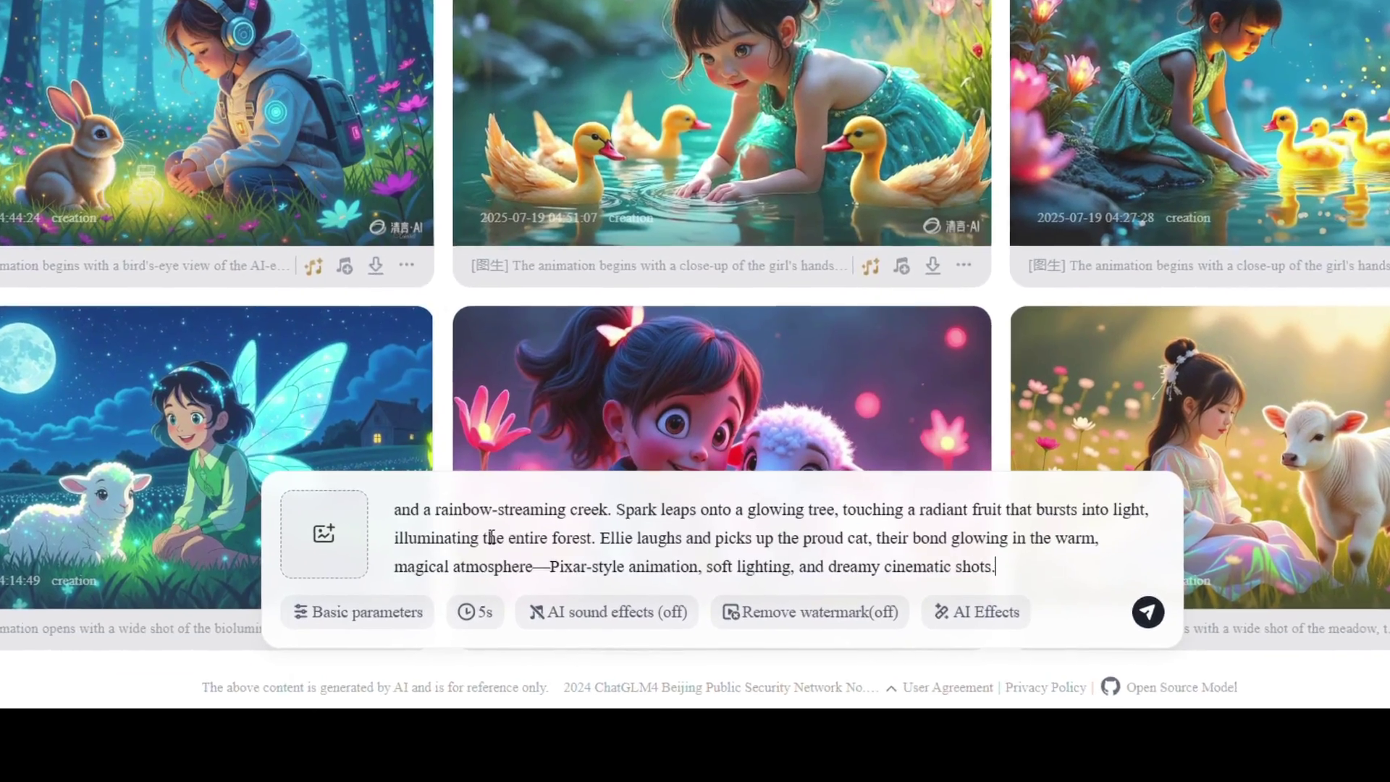
pyautogui.scroll(3, 565, 424)
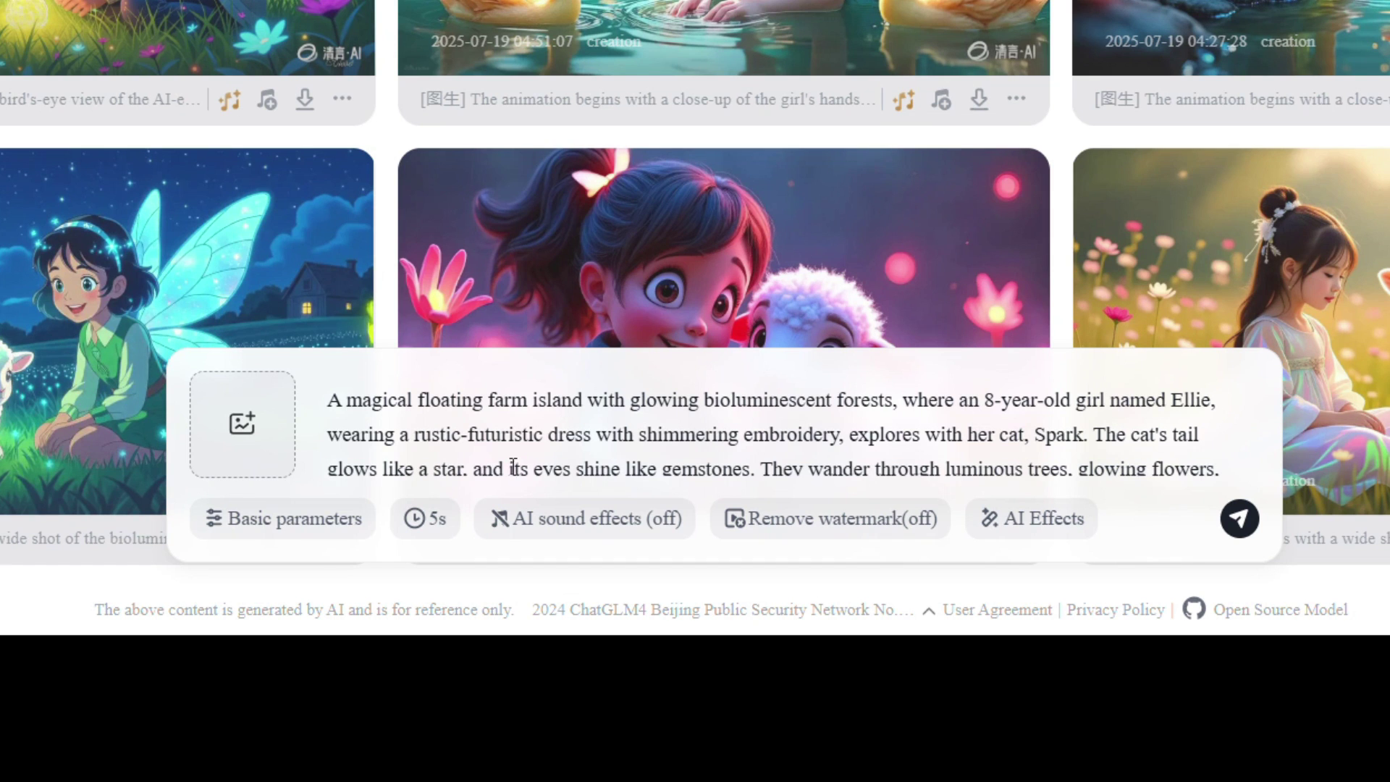
pyautogui.doubleClick(334, 533)
pyautogui.click(426, 357)
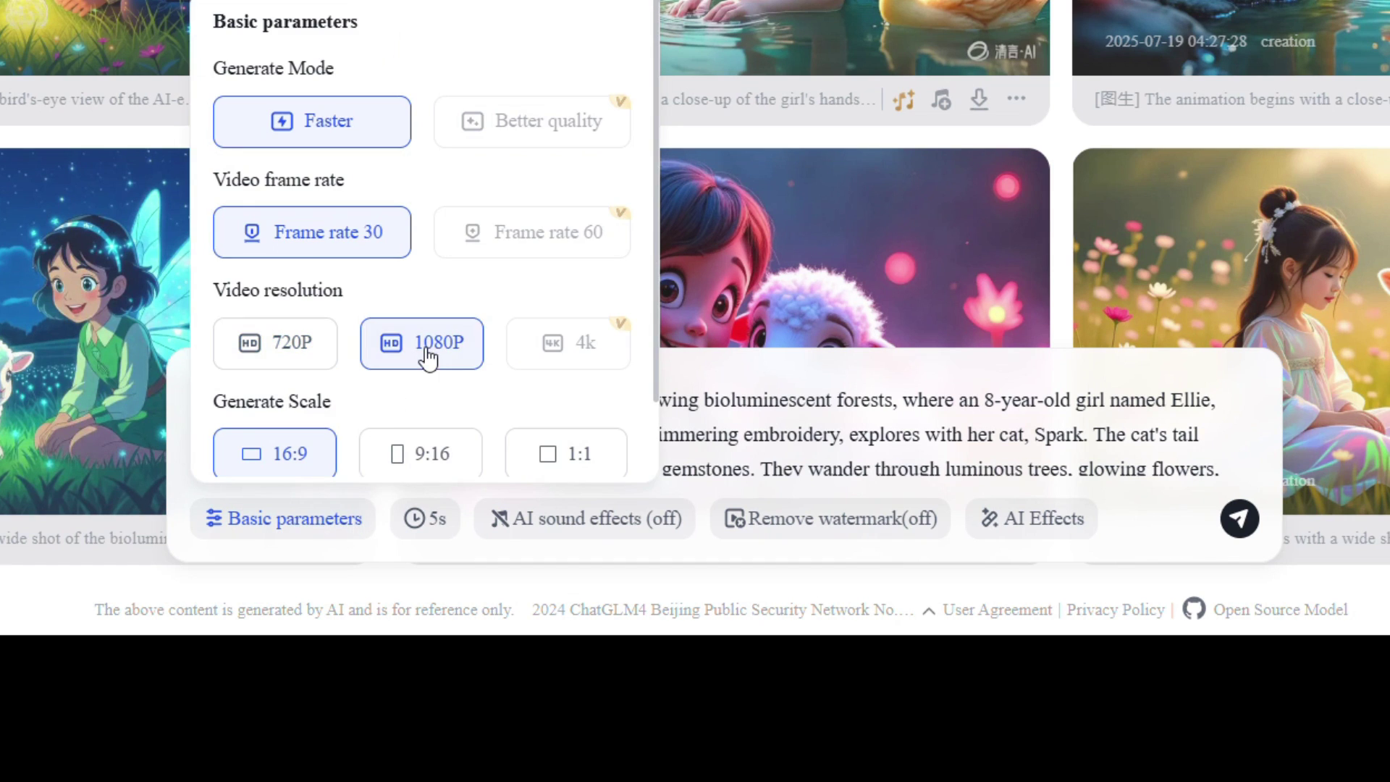
pyautogui.click(433, 516)
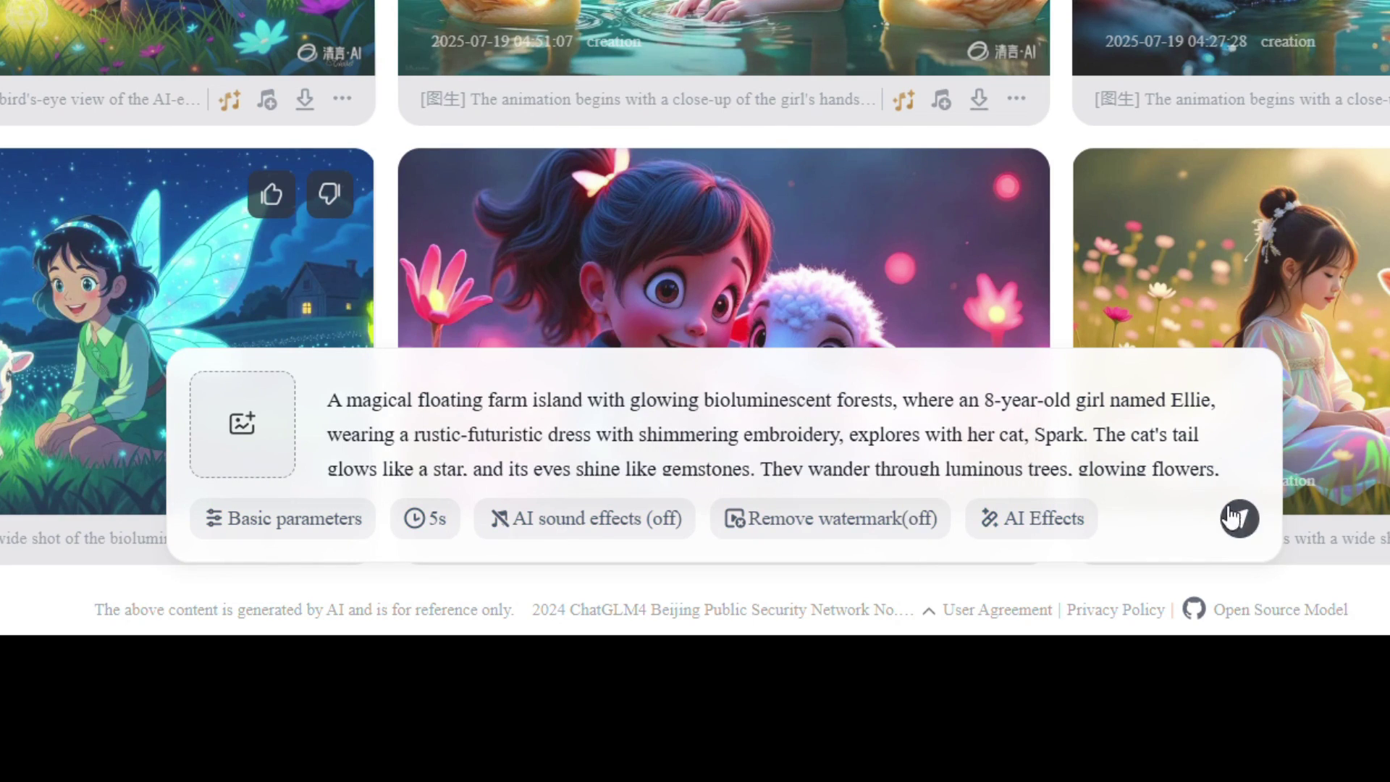
pyautogui.click(1231, 516)
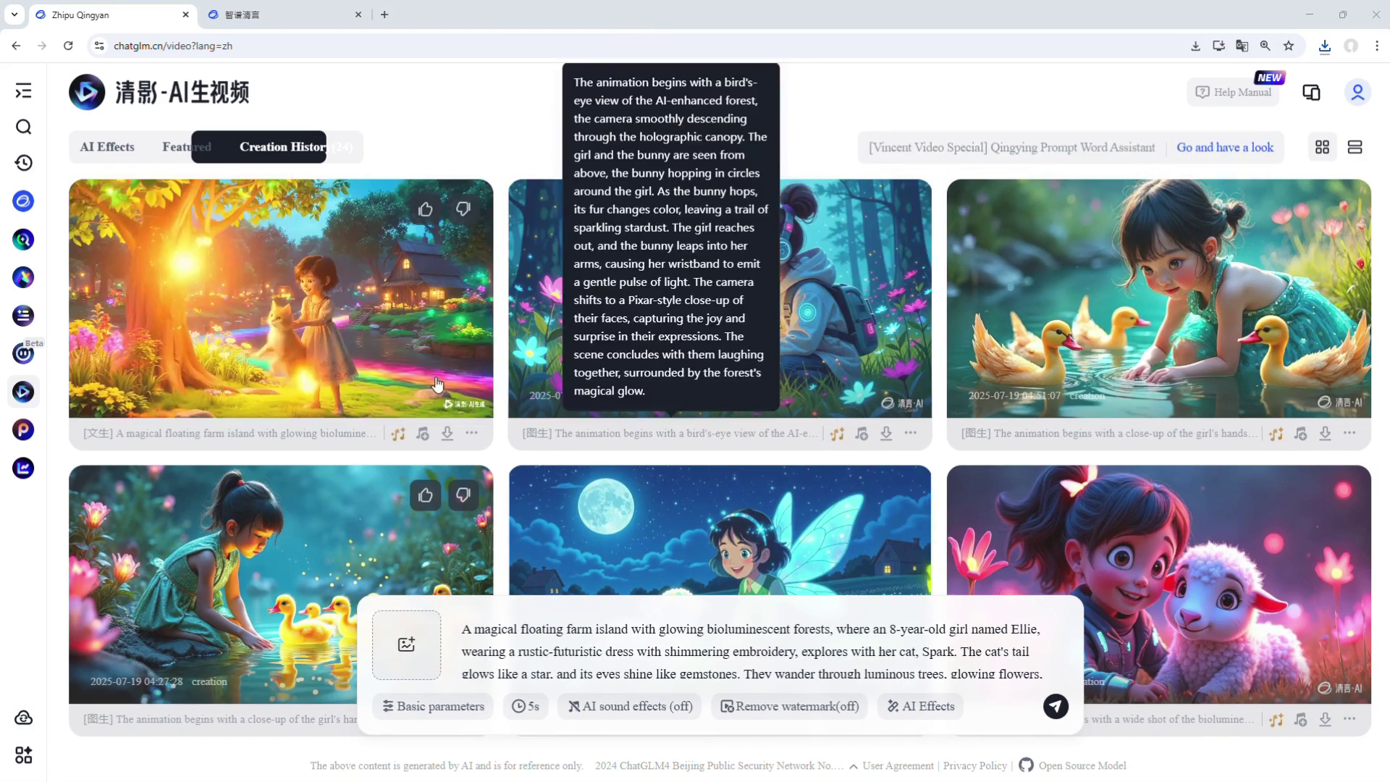
pyautogui.click(381, 349)
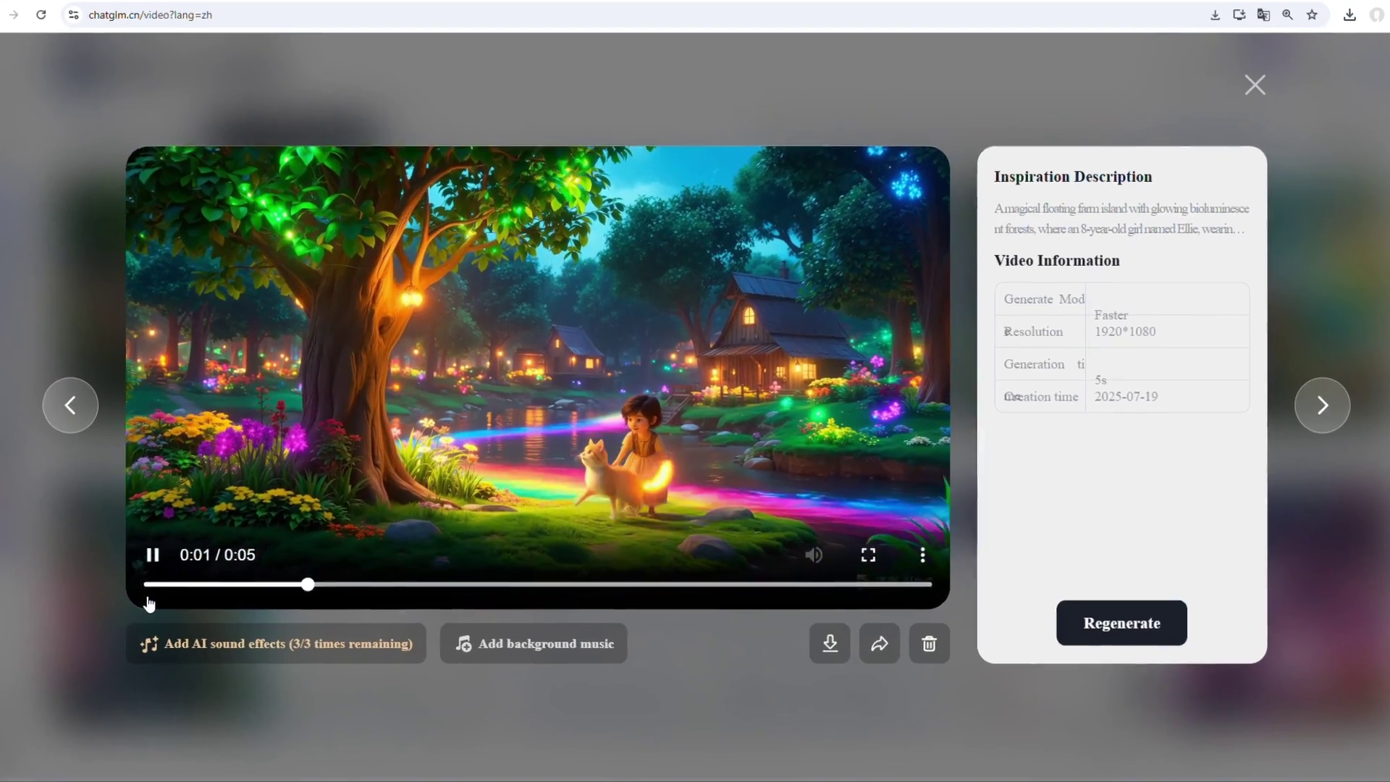